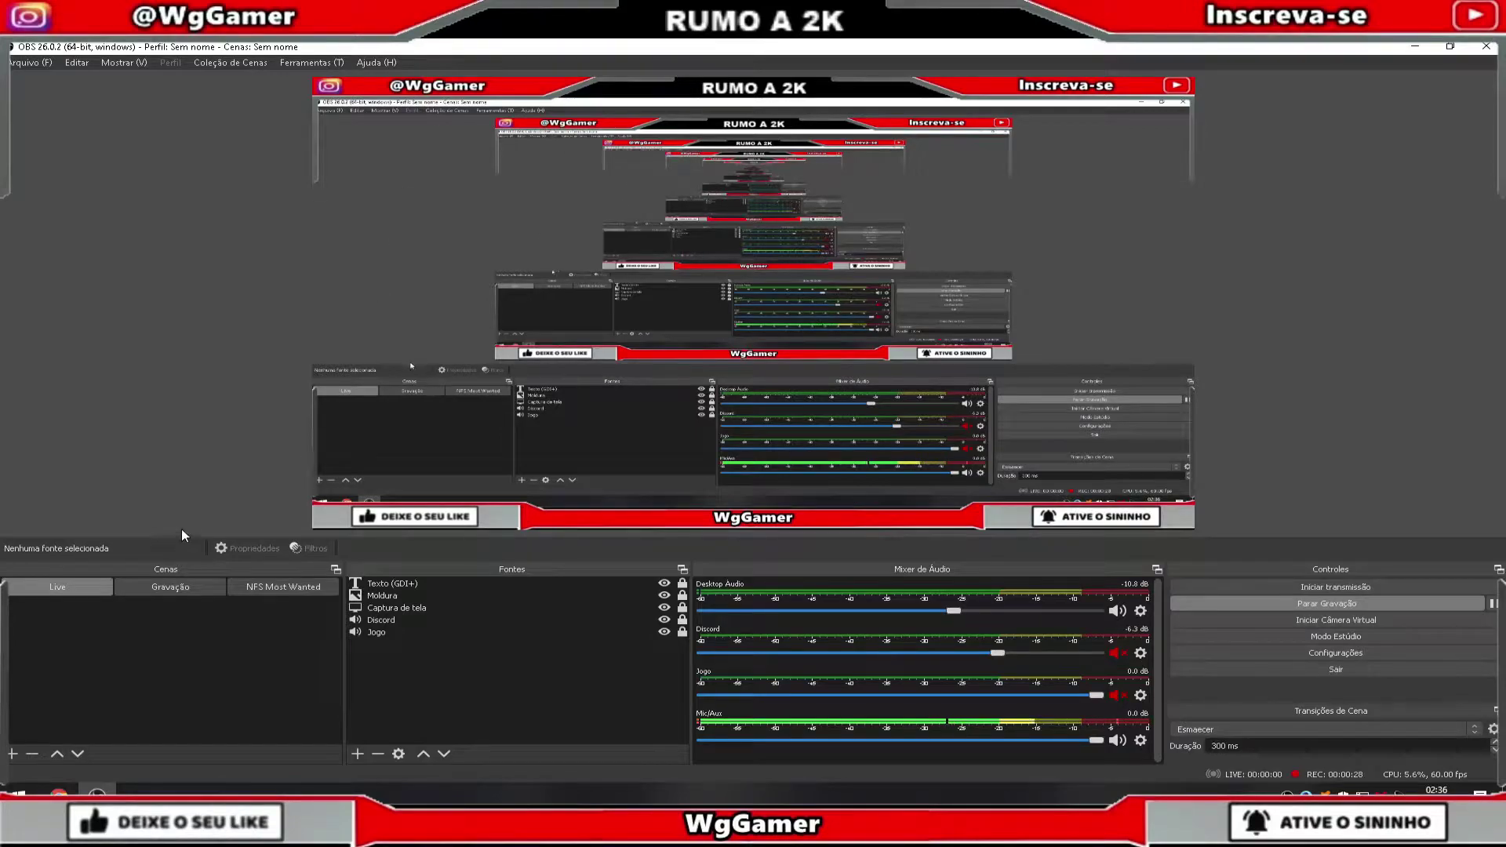
- Switch through the Gravação and NFS Most Wanted scenes, and view the dialog for adding a scene without creating one
{"action": "left_click", "coordinate": [166, 584]}
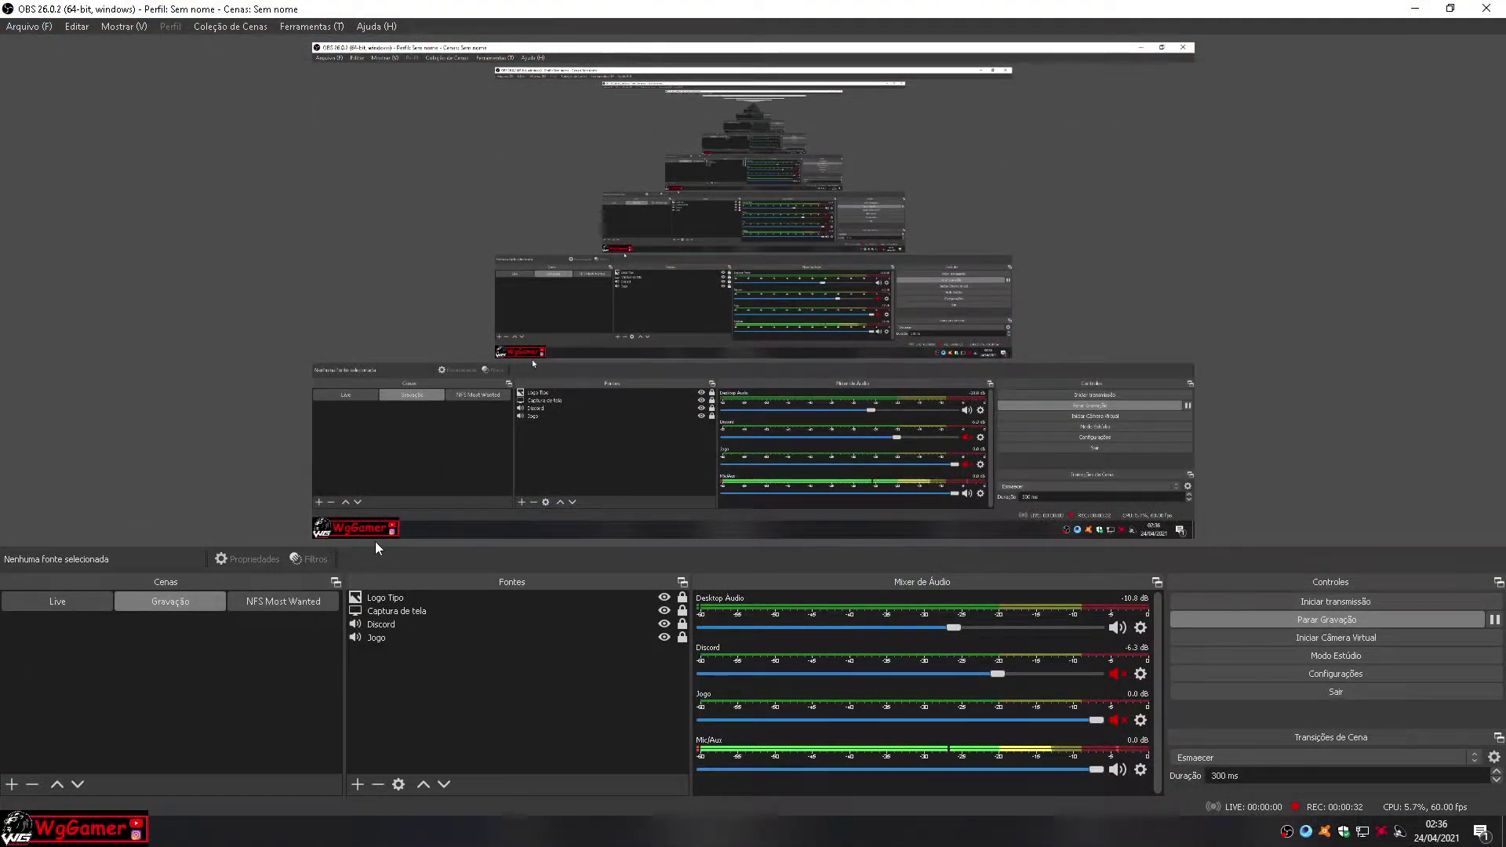
{"action": "left_click", "coordinate": [276, 601]}
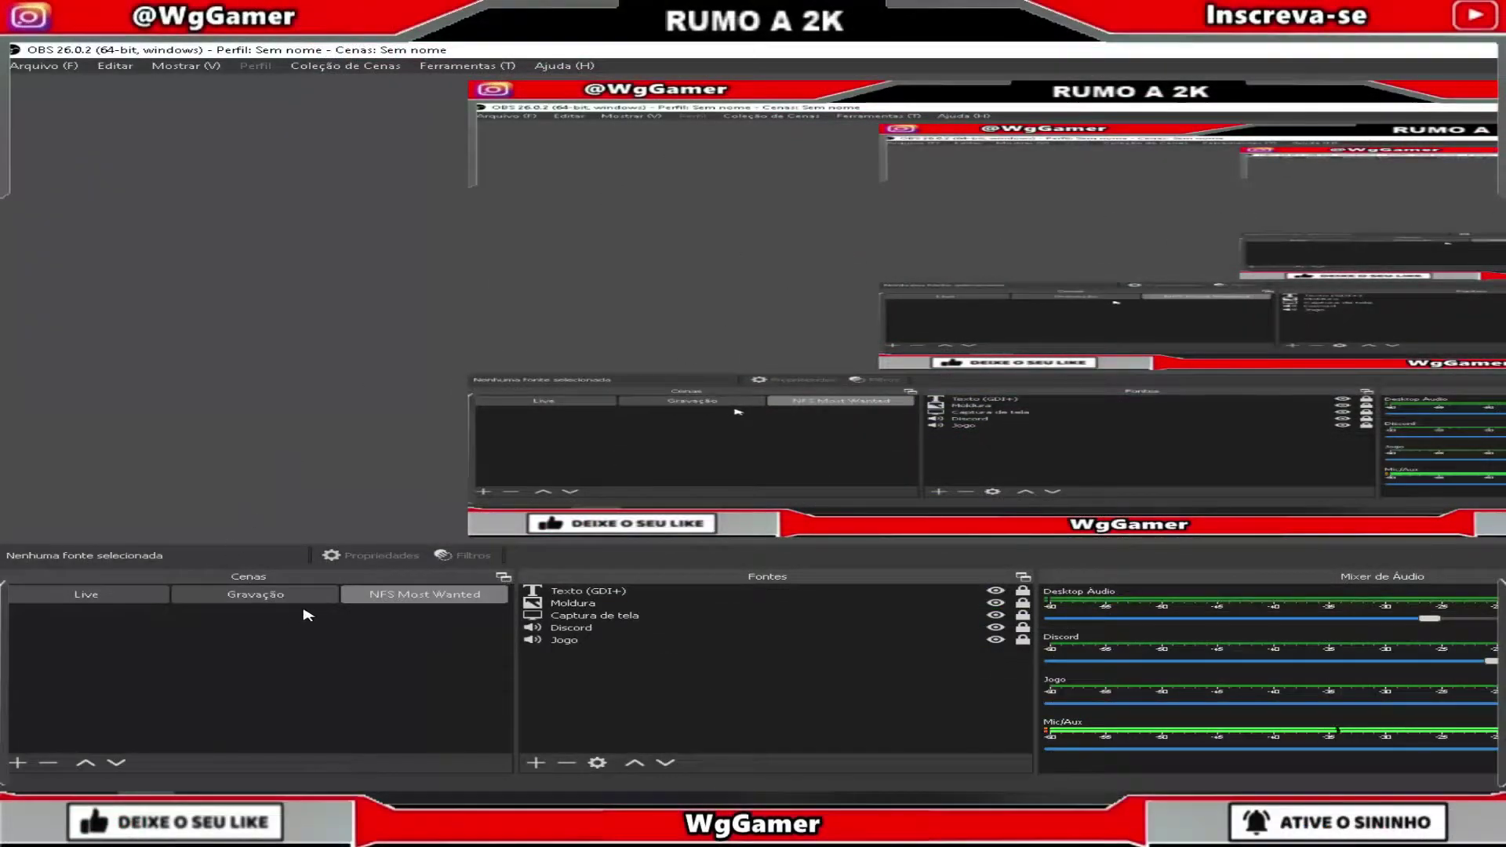
{"action": "left_click", "coordinate": [170, 601]}
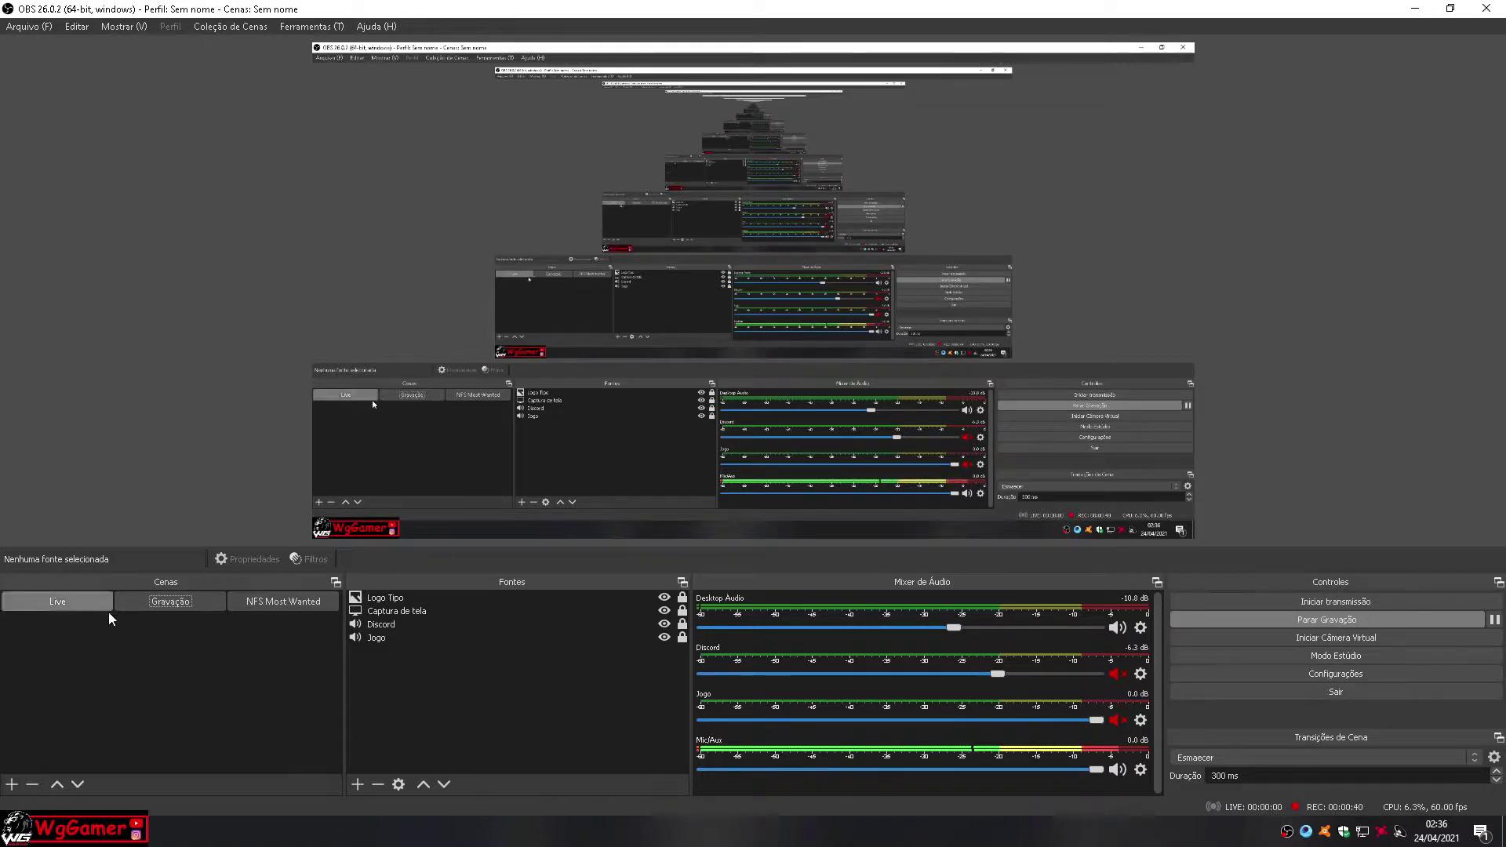
{"action": "left_click", "coordinate": [11, 784]}
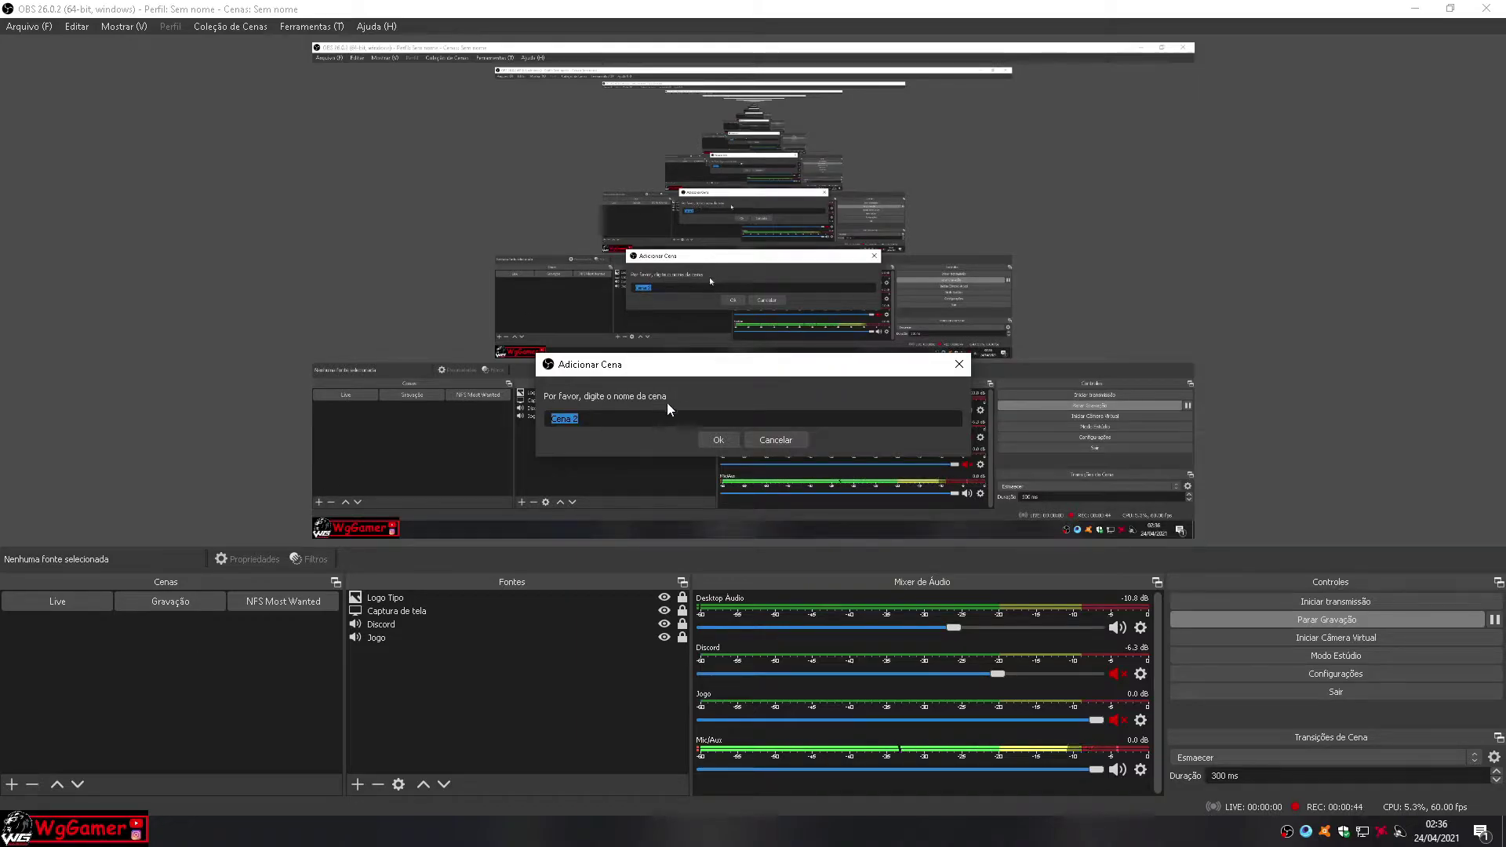
{"action": "left_click", "coordinate": [769, 437]}
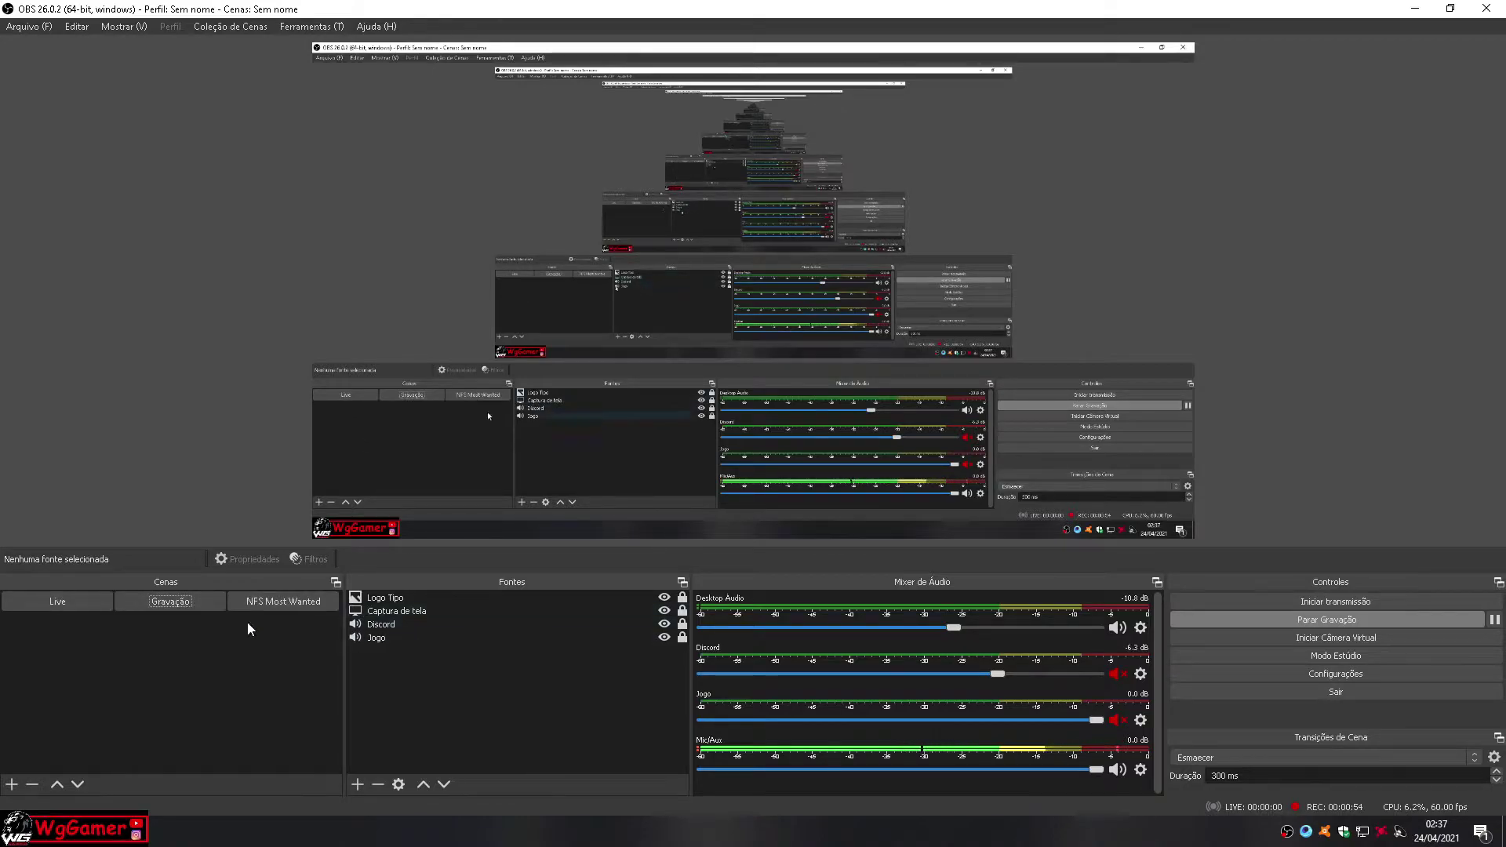
- Compare the source list of the Live scene with that of the Gravação scene
{"action": "left_click", "coordinate": [162, 602]}
{"action": "left_click", "coordinate": [101, 609]}
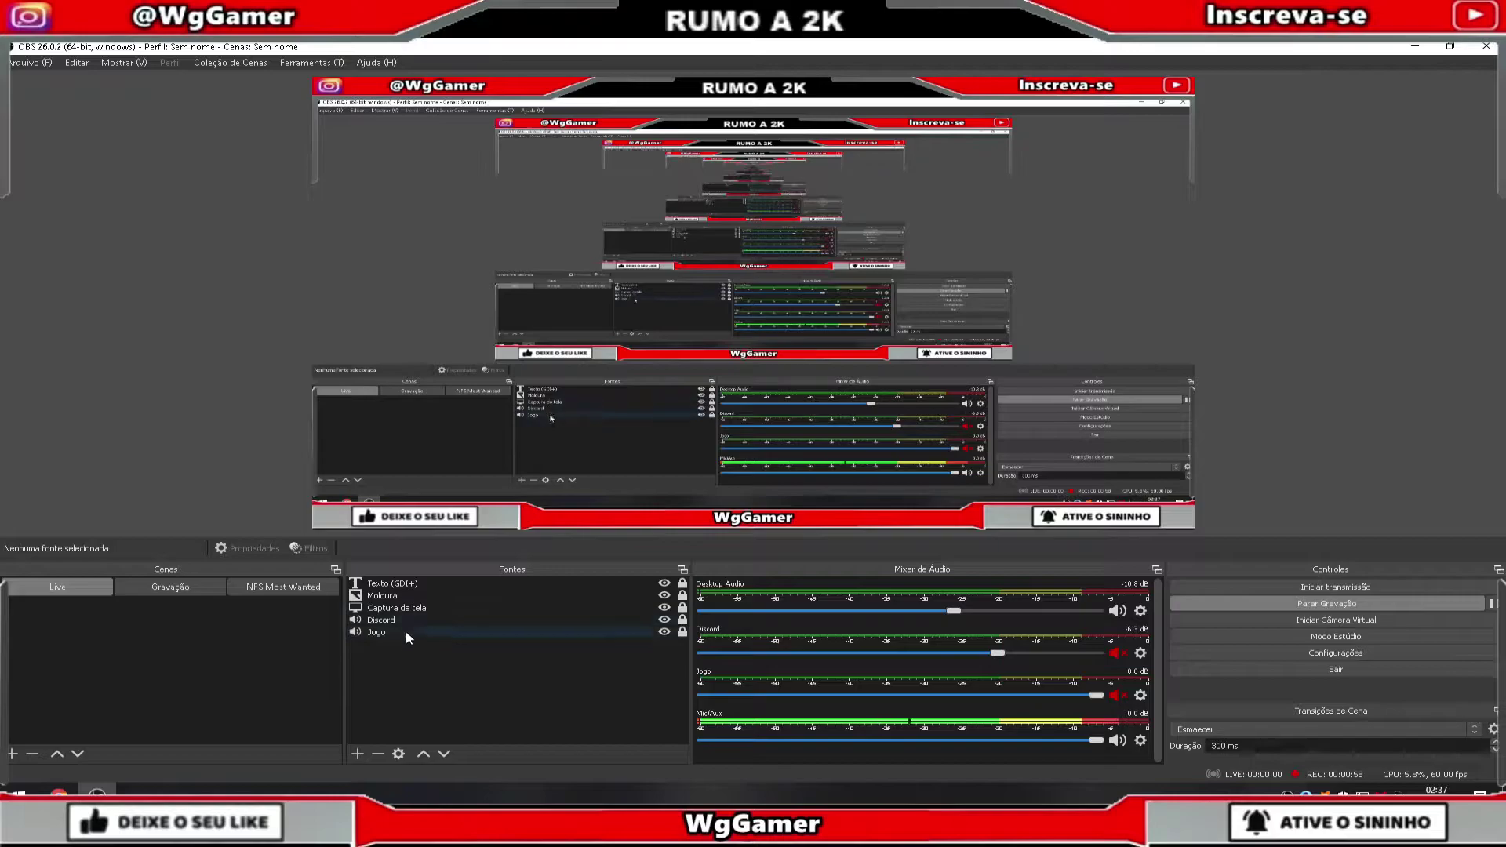
{"action": "left_click", "coordinate": [190, 590]}
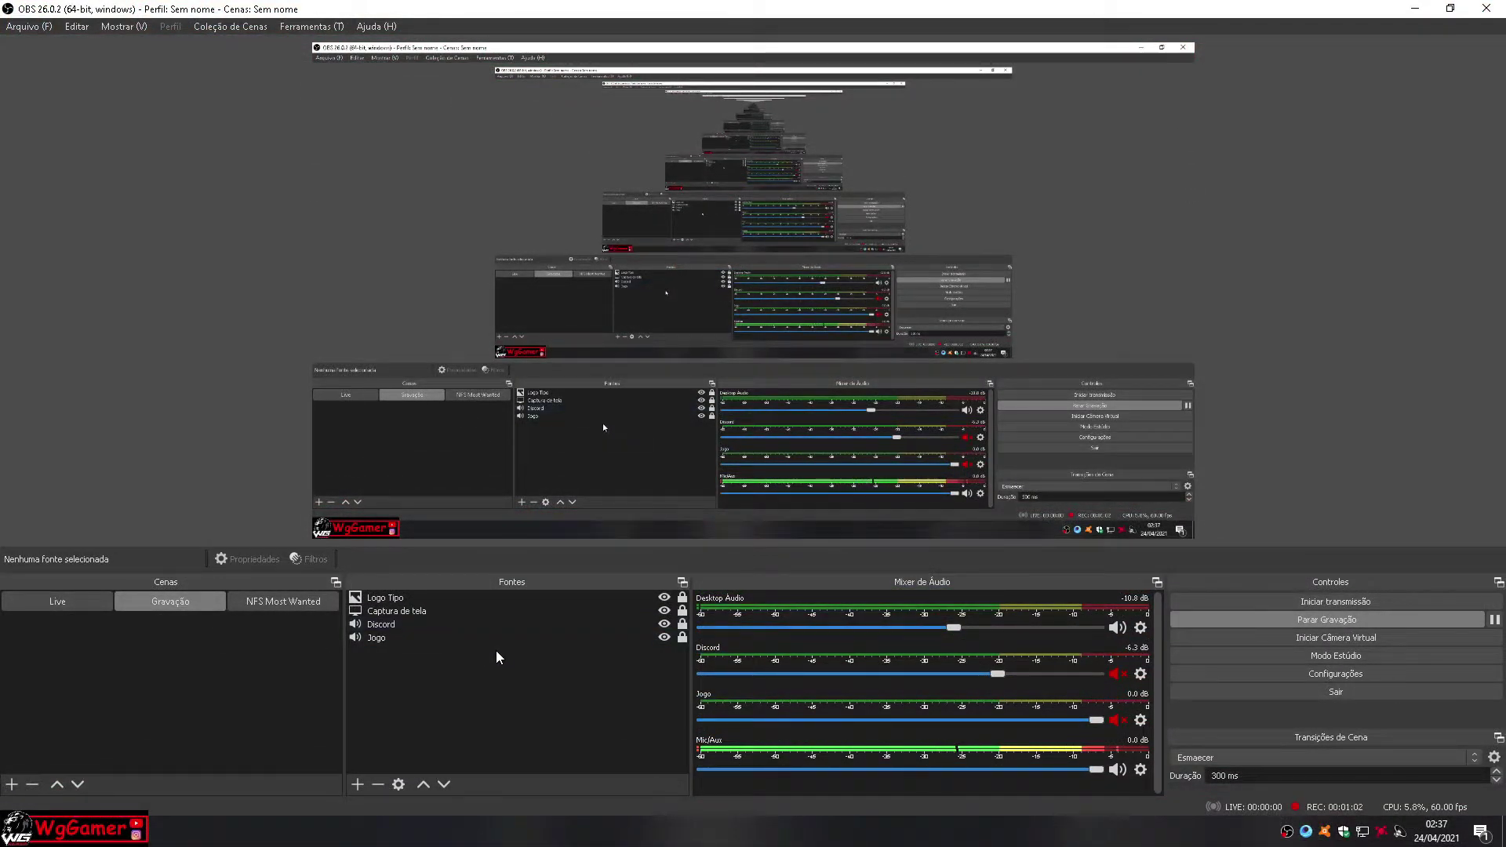
- Inspect the Logo Tipo and Captura de tela sources in the Gravação scene, and view the source types that can be added
{"action": "left_click", "coordinate": [394, 599]}
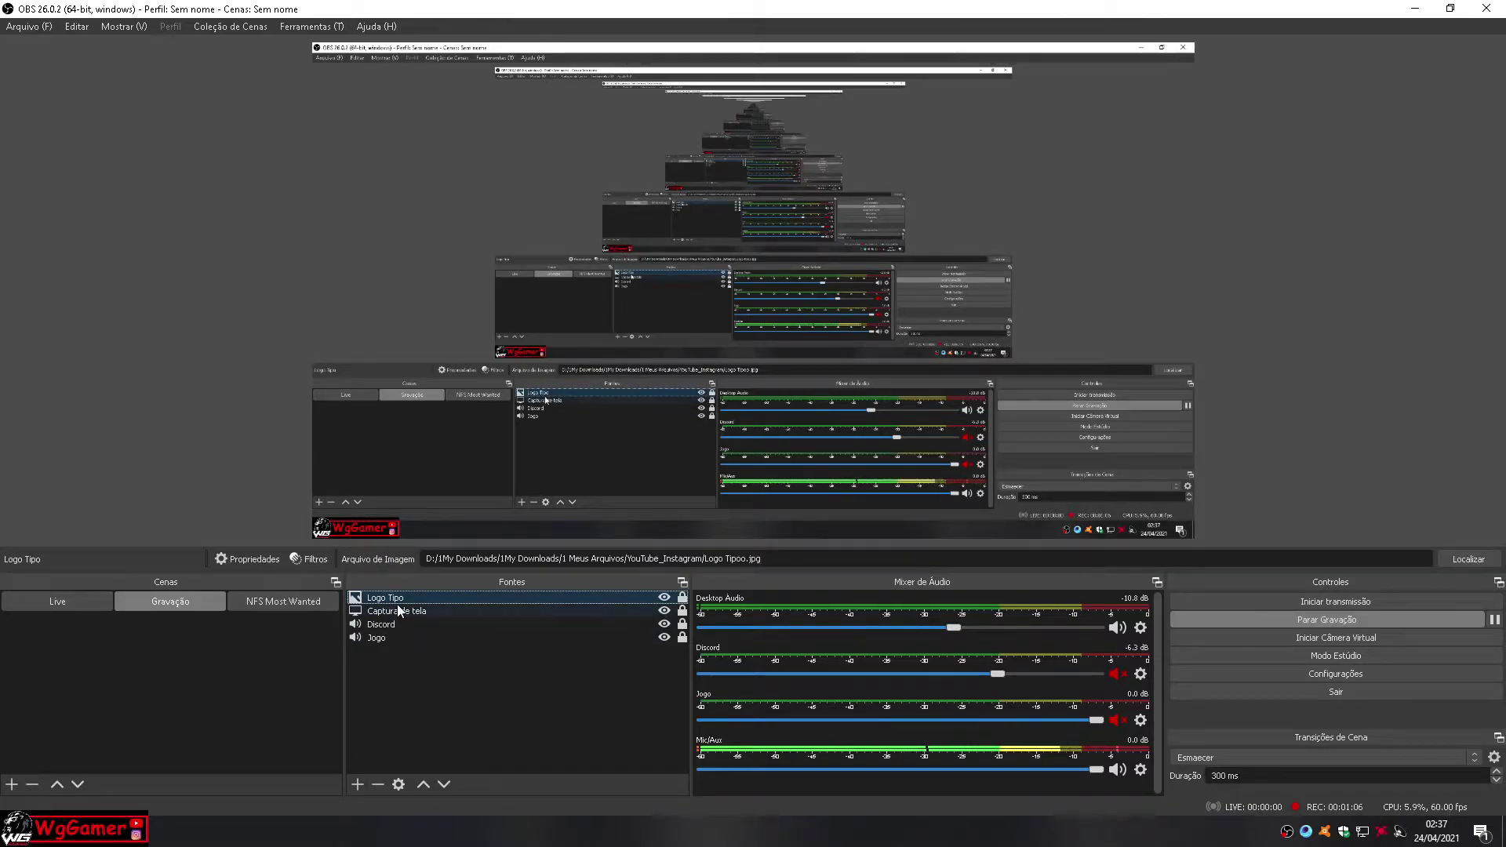
{"action": "left_click", "coordinate": [397, 610]}
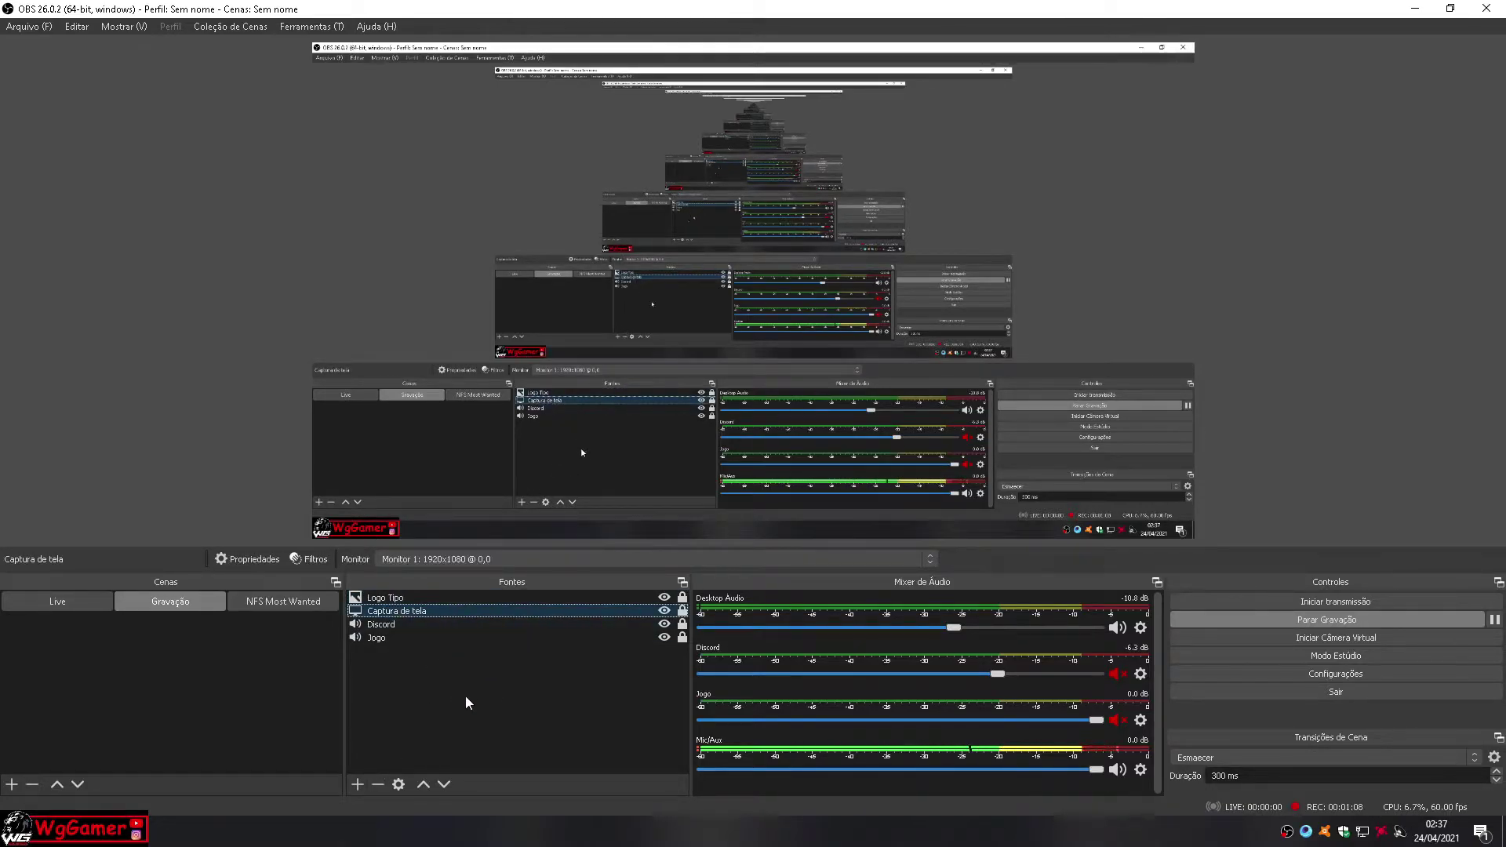
{"action": "left_click", "coordinate": [357, 783]}
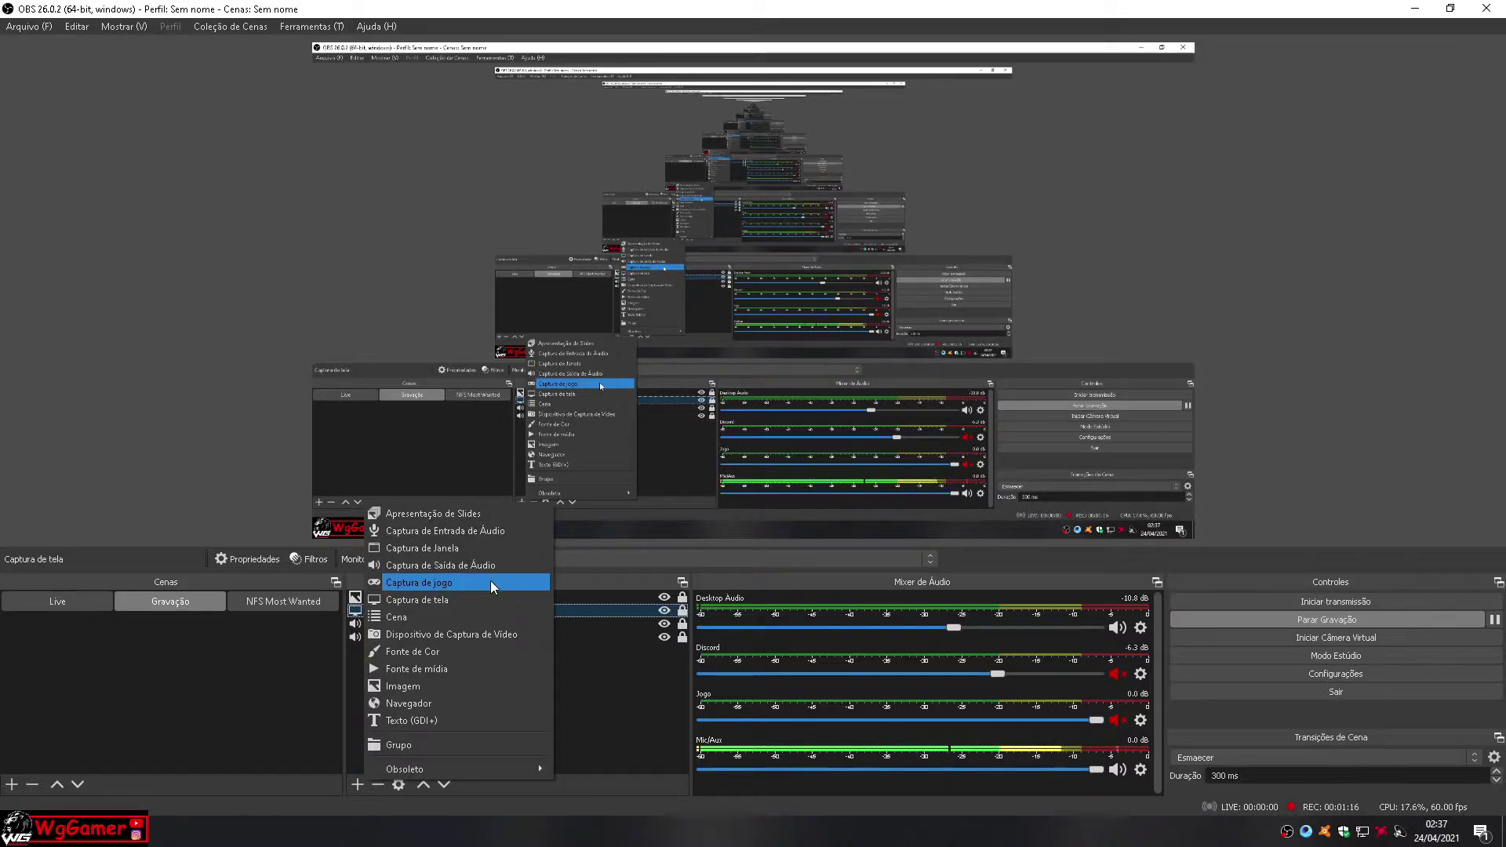
{"action": "left_click", "coordinate": [668, 751]}
{"action": "left_click", "coordinate": [651, 732]}
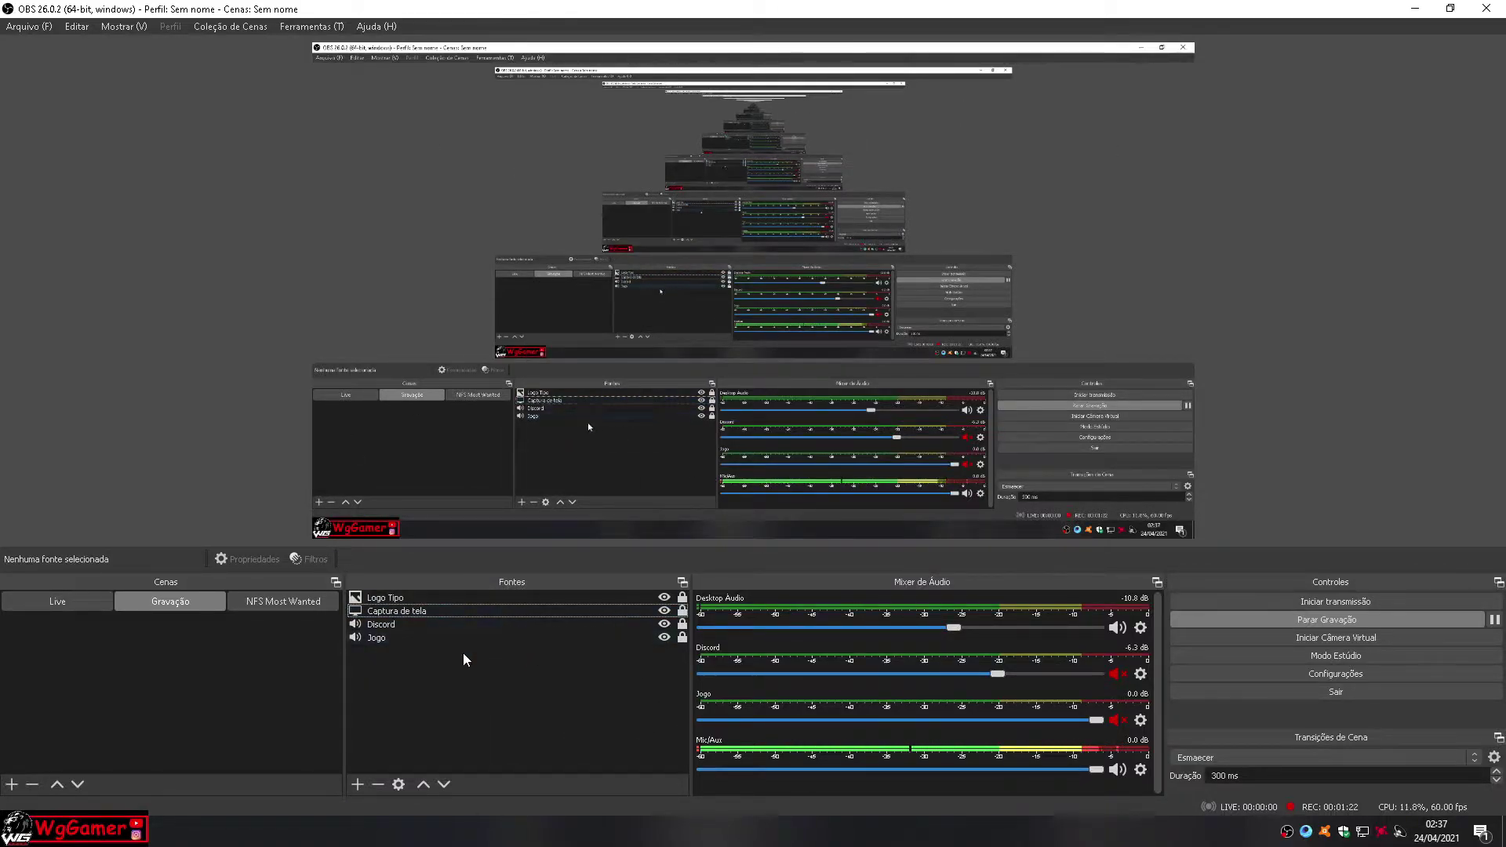
- Select the Discord audio source, unmute it in the mixer and mute it again
{"action": "left_click", "coordinate": [382, 623]}
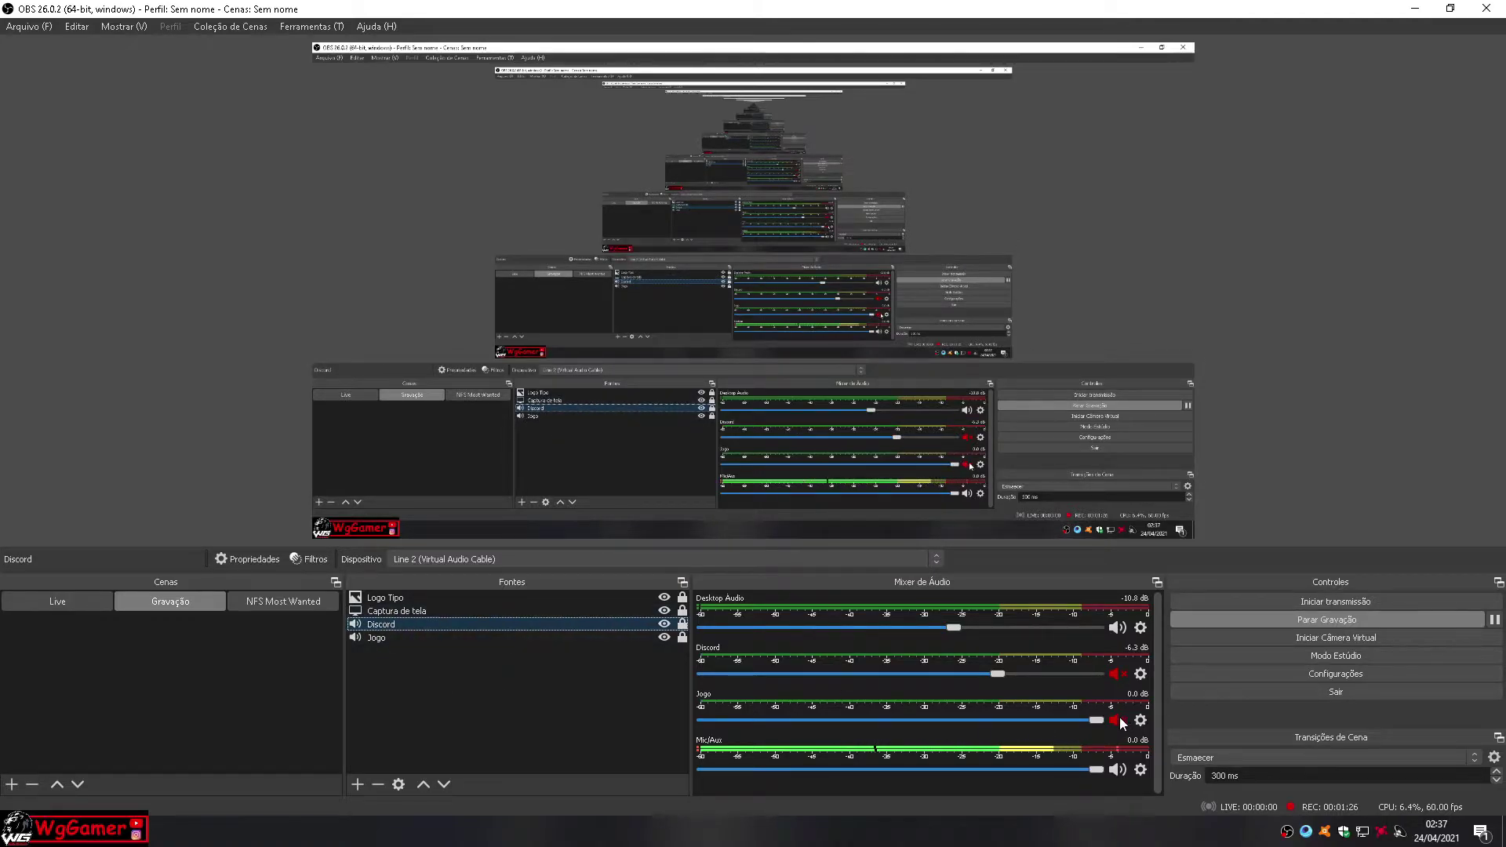
{"action": "left_click", "coordinate": [1117, 674]}
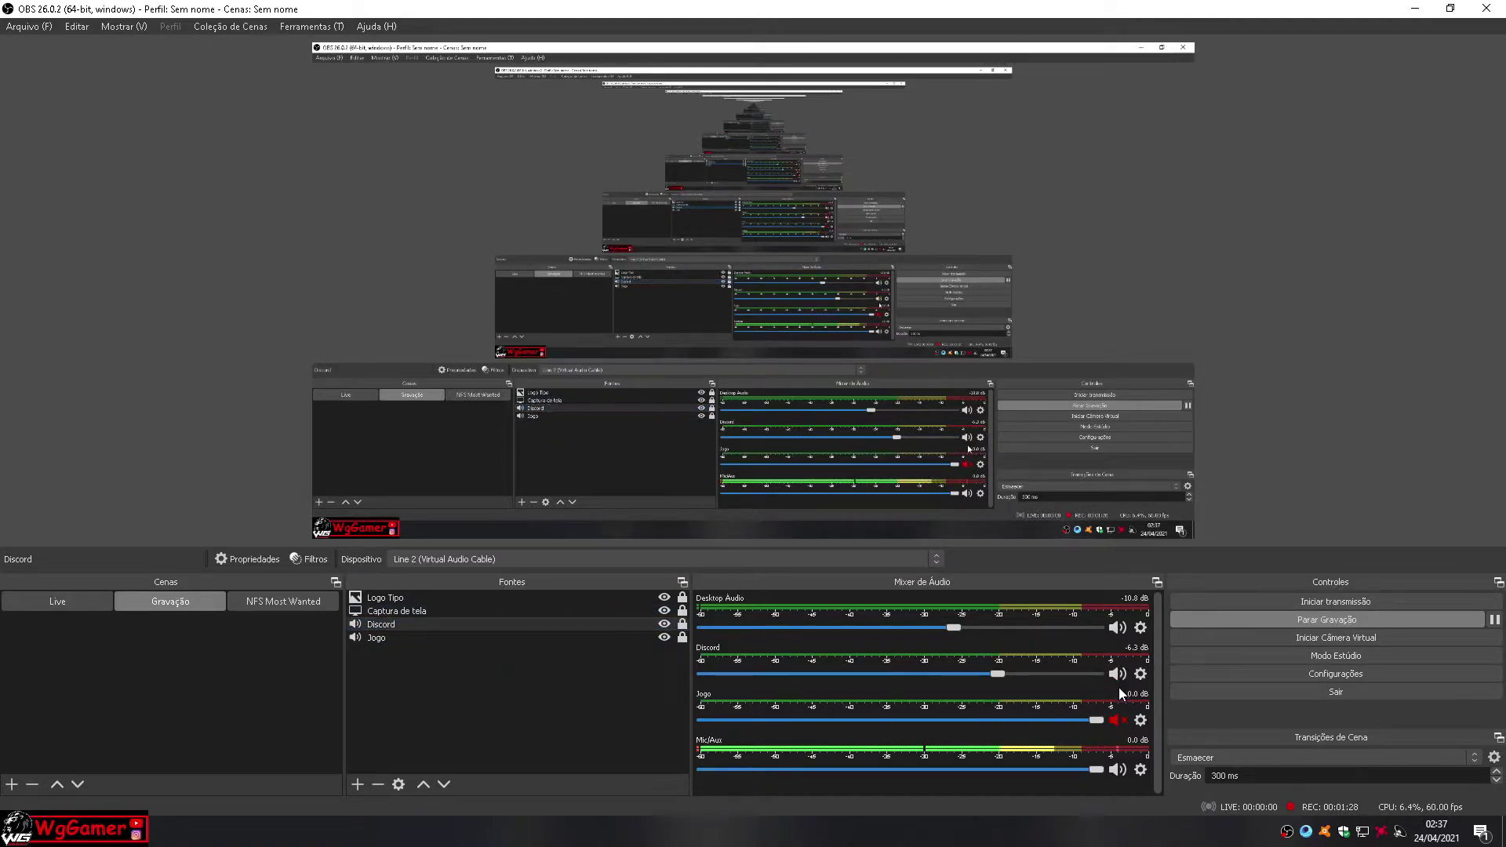
{"action": "left_click", "coordinate": [1117, 675]}
- Select the Jogo audio source, try muting Desktop Áudio with Jogo unmuted, and restore both mute states
{"action": "left_click", "coordinate": [381, 639]}
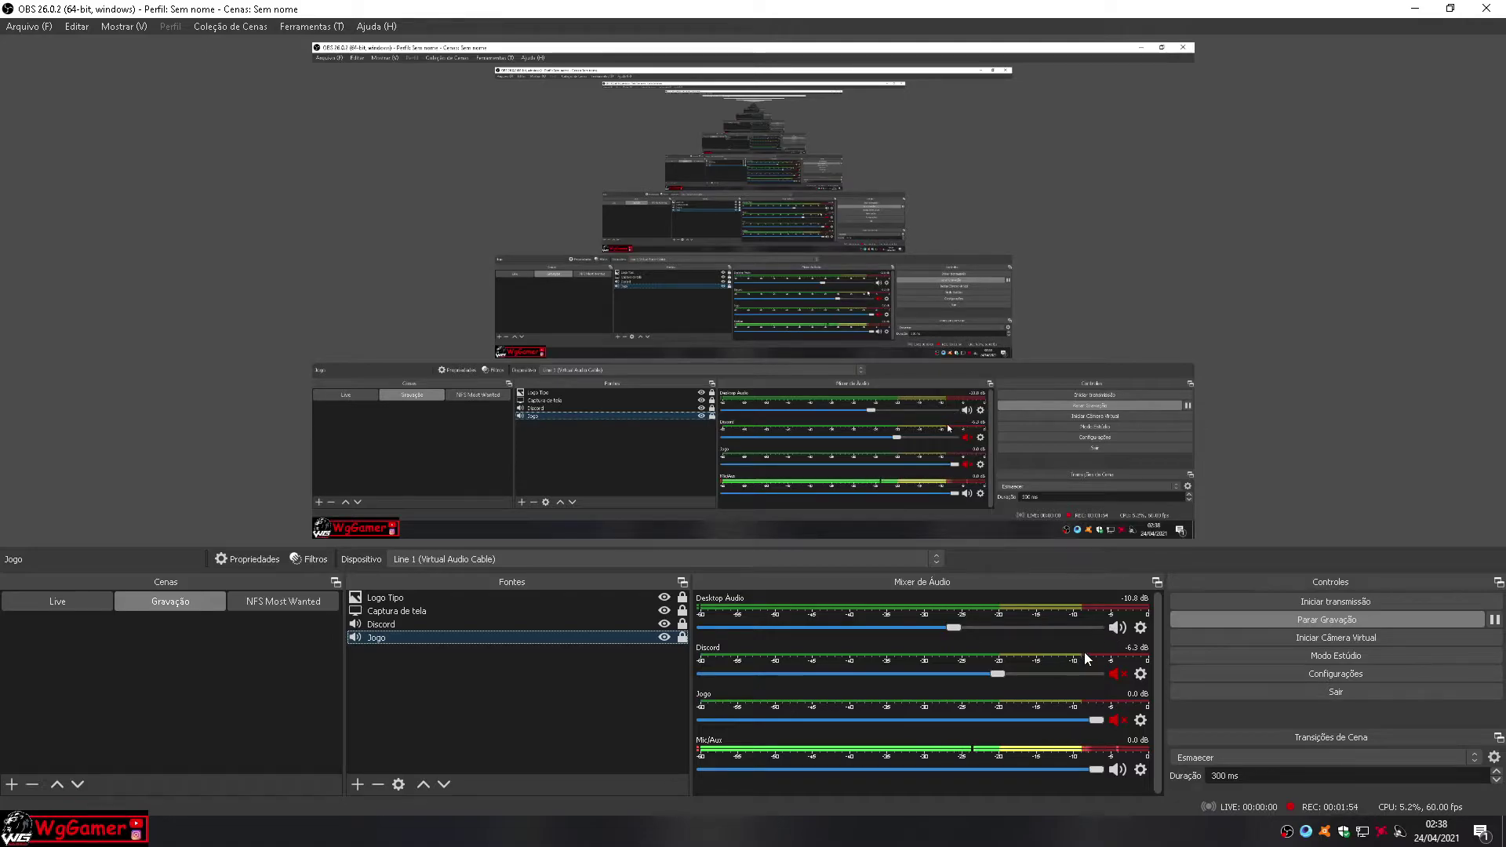
{"action": "left_click", "coordinate": [1115, 628]}
{"action": "left_click", "coordinate": [1117, 720]}
{"action": "left_click", "coordinate": [1116, 720]}
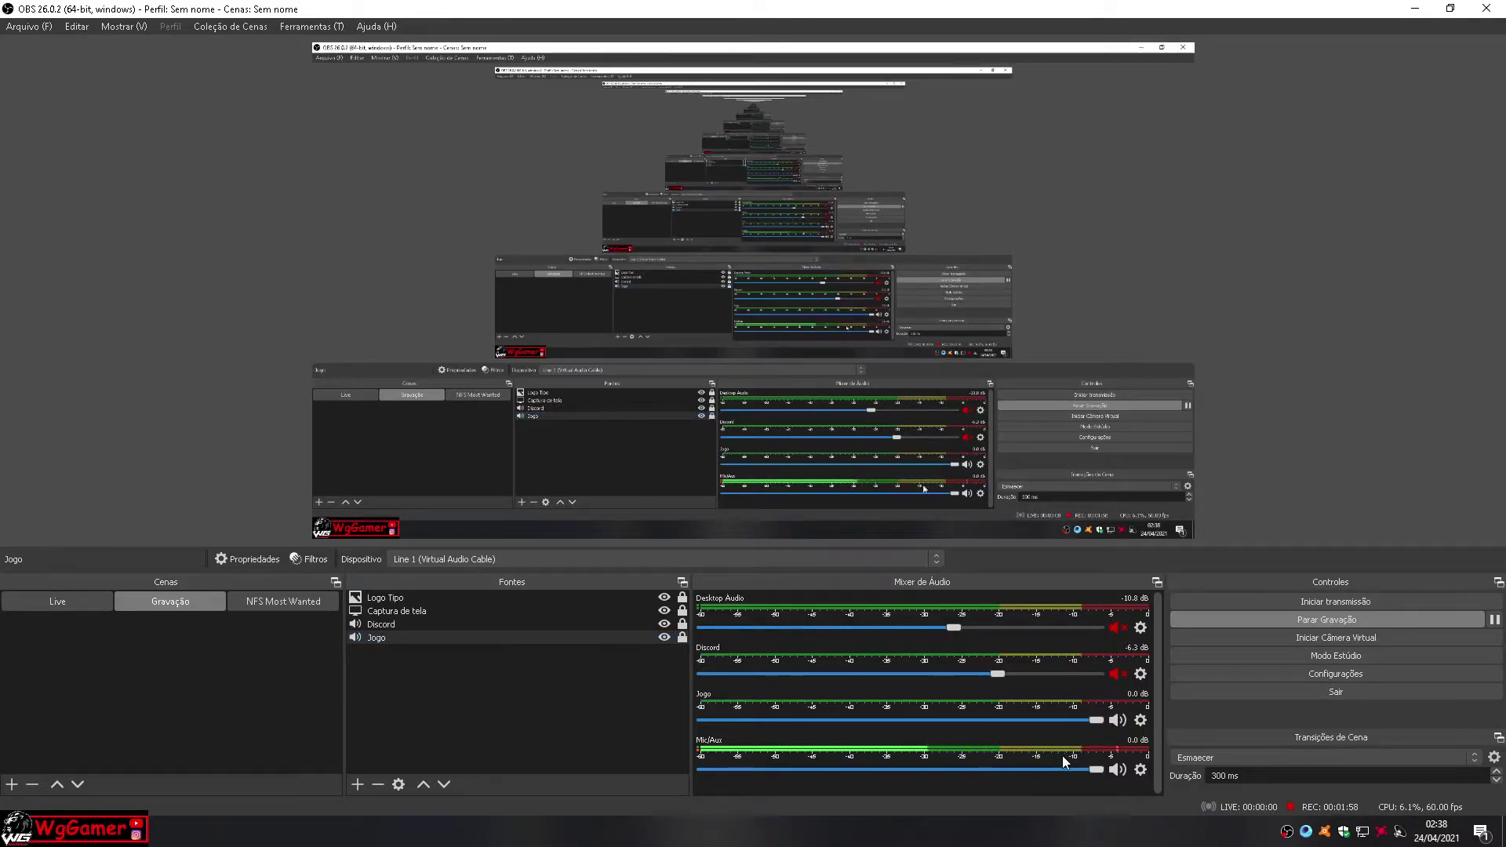
{"action": "left_click", "coordinate": [1117, 627]}
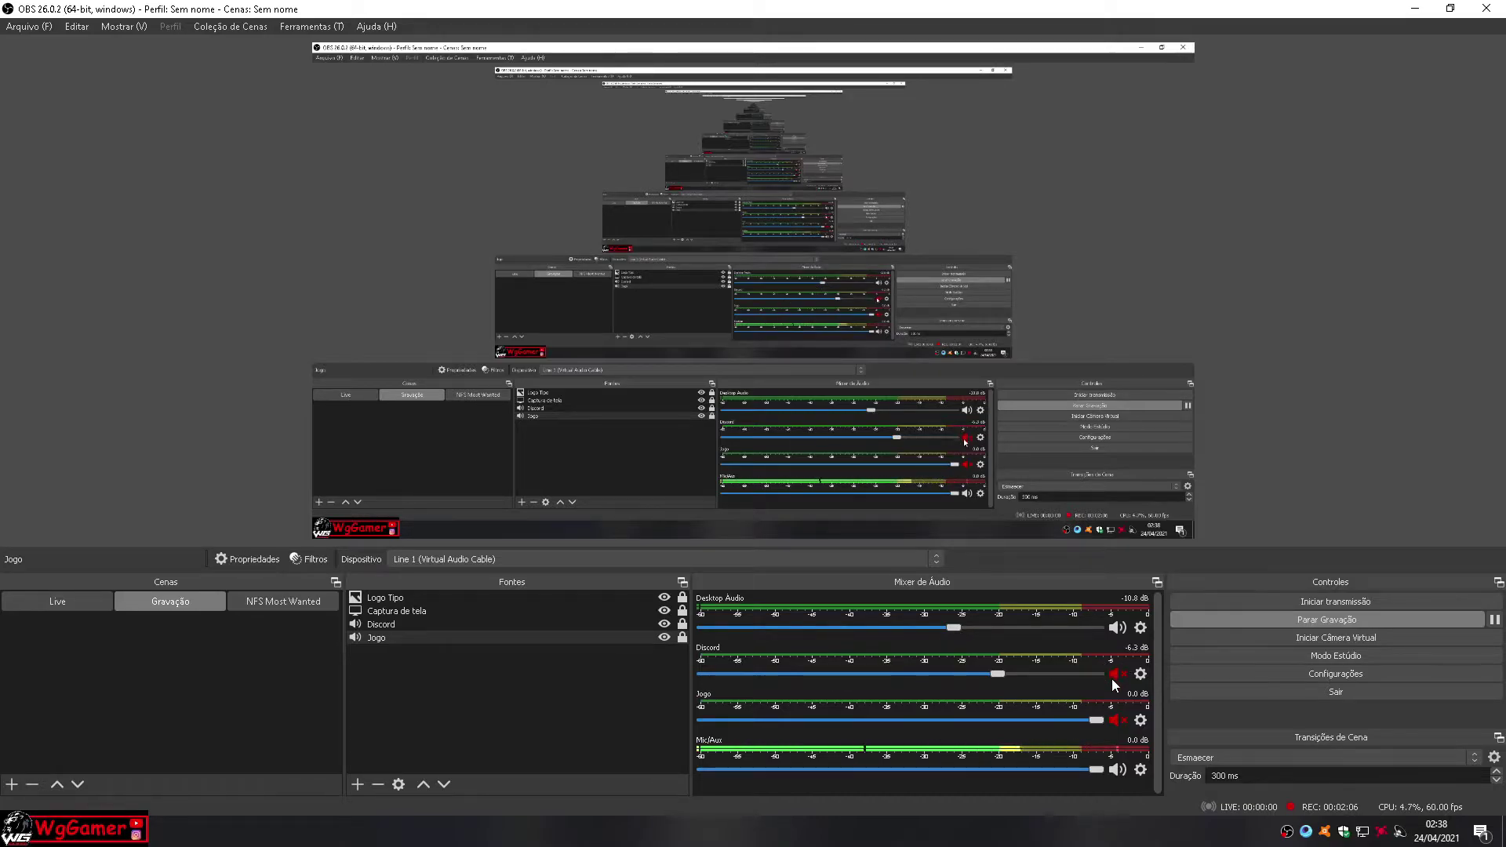
- Review the list of available source types again without adding a source to Gravação
{"action": "left_click", "coordinate": [466, 698]}
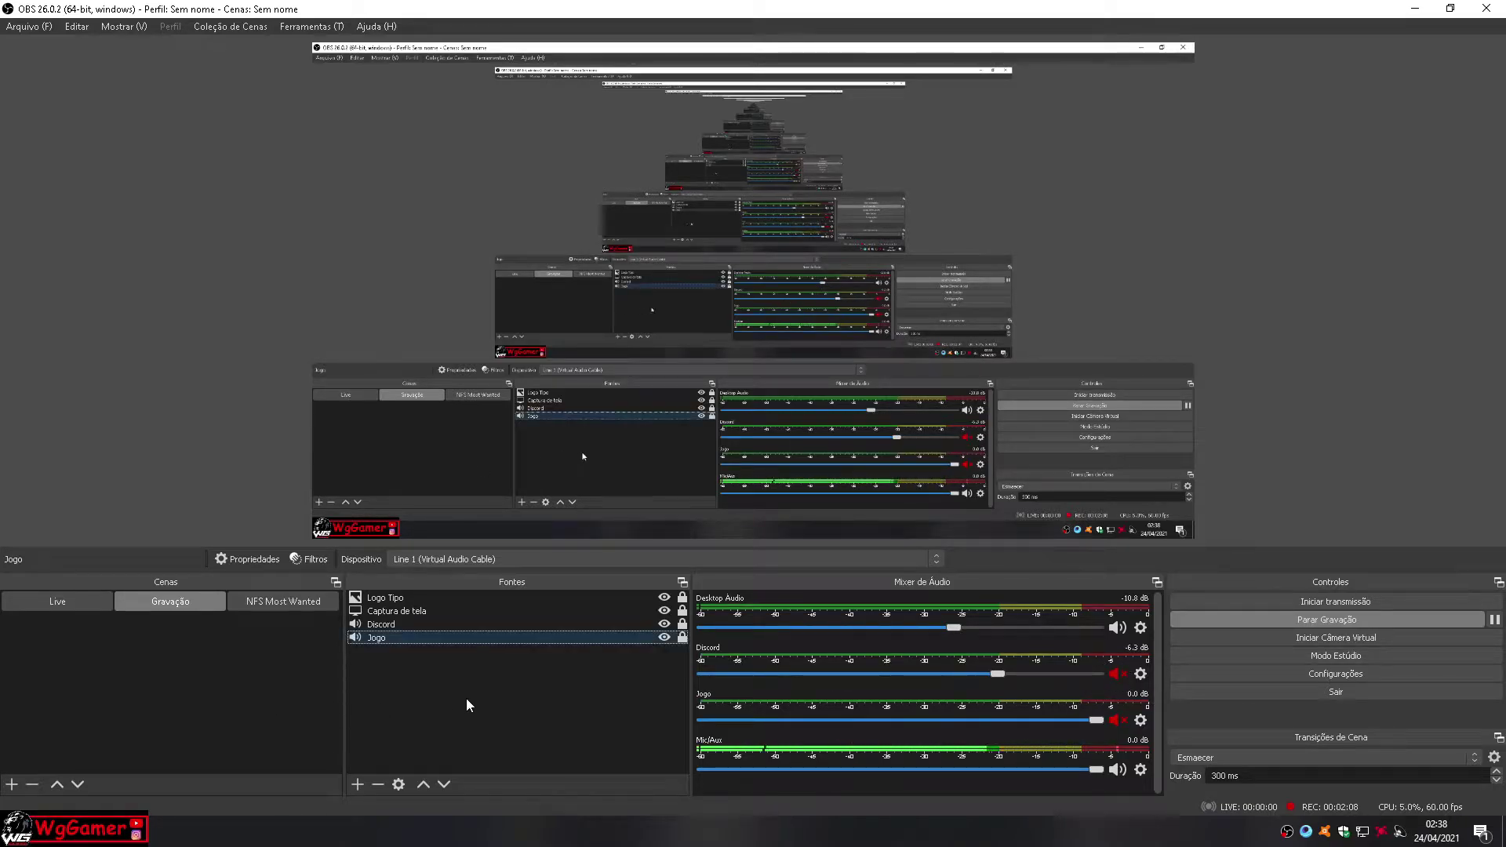
{"action": "left_click", "coordinate": [357, 784]}
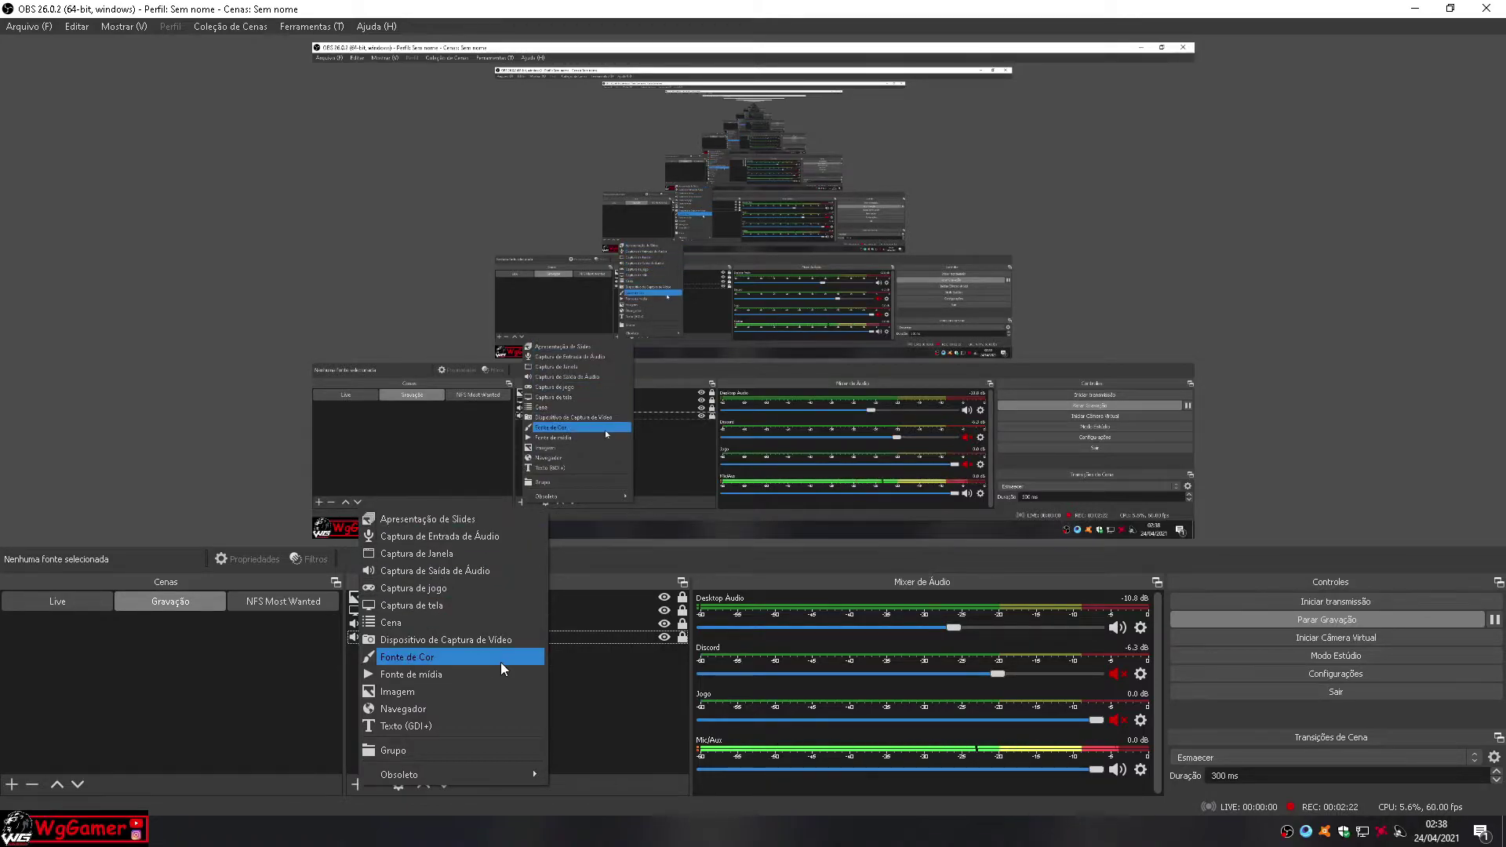
{"action": "left_click", "coordinate": [614, 731]}
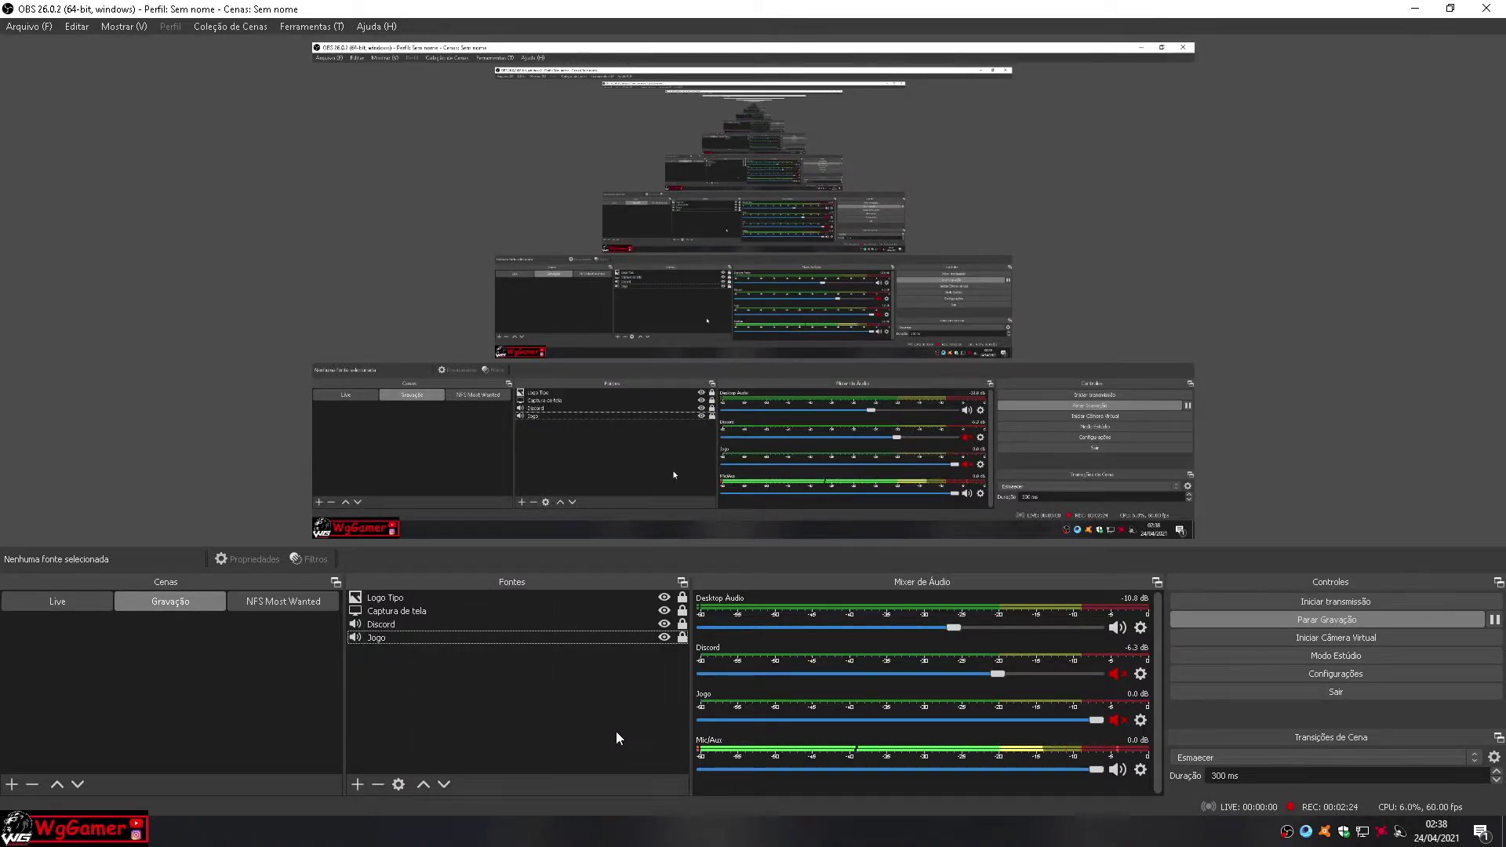
- Inspect the Texto (GDI+) source in the Live scene and return to the Gravação scene
{"action": "left_click", "coordinate": [59, 601]}
{"action": "left_click", "coordinate": [393, 583]}
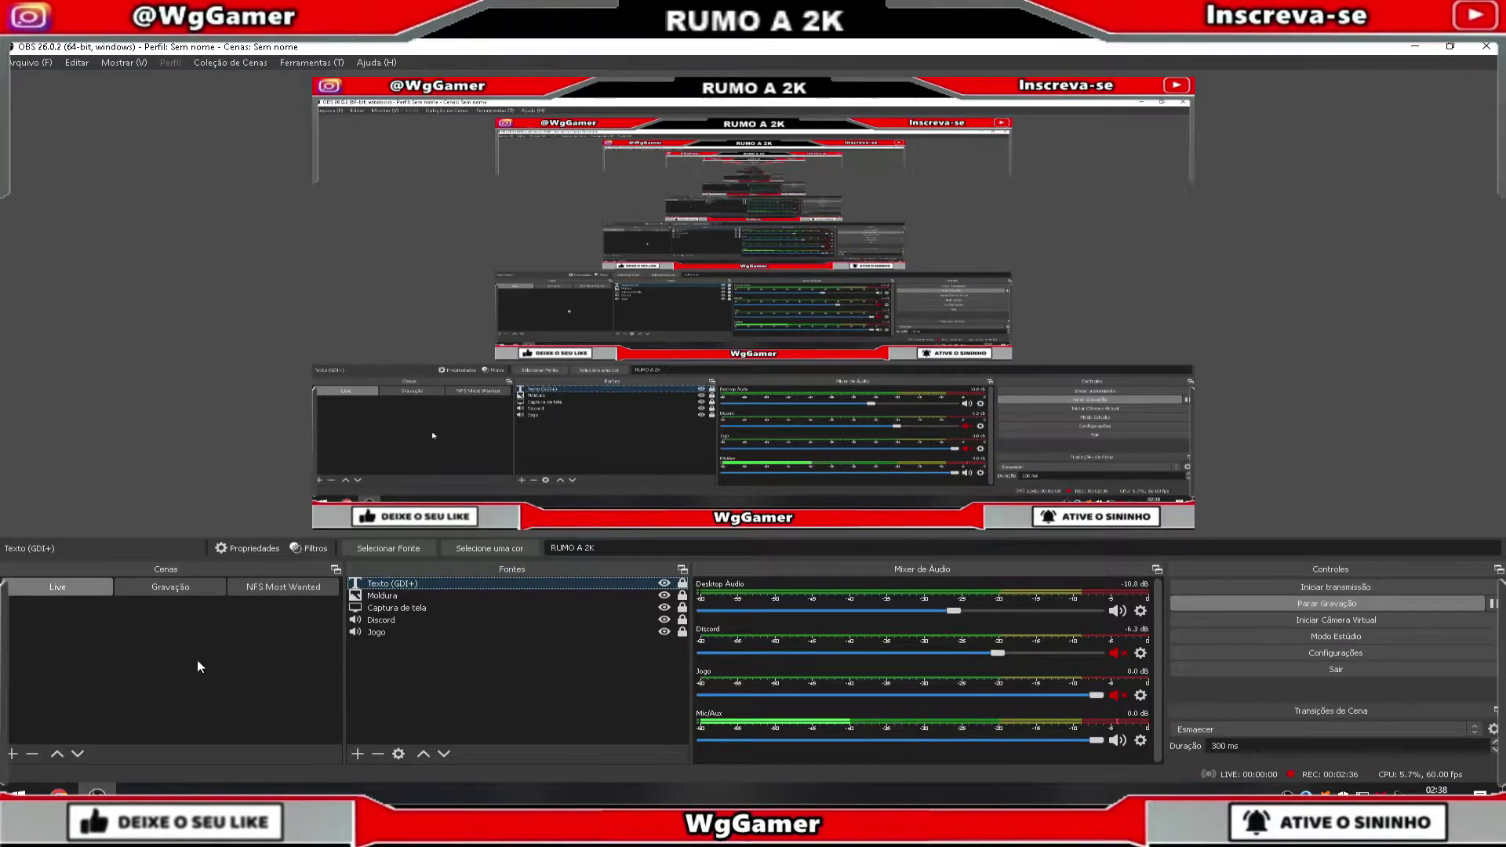
{"action": "left_click", "coordinate": [170, 588]}
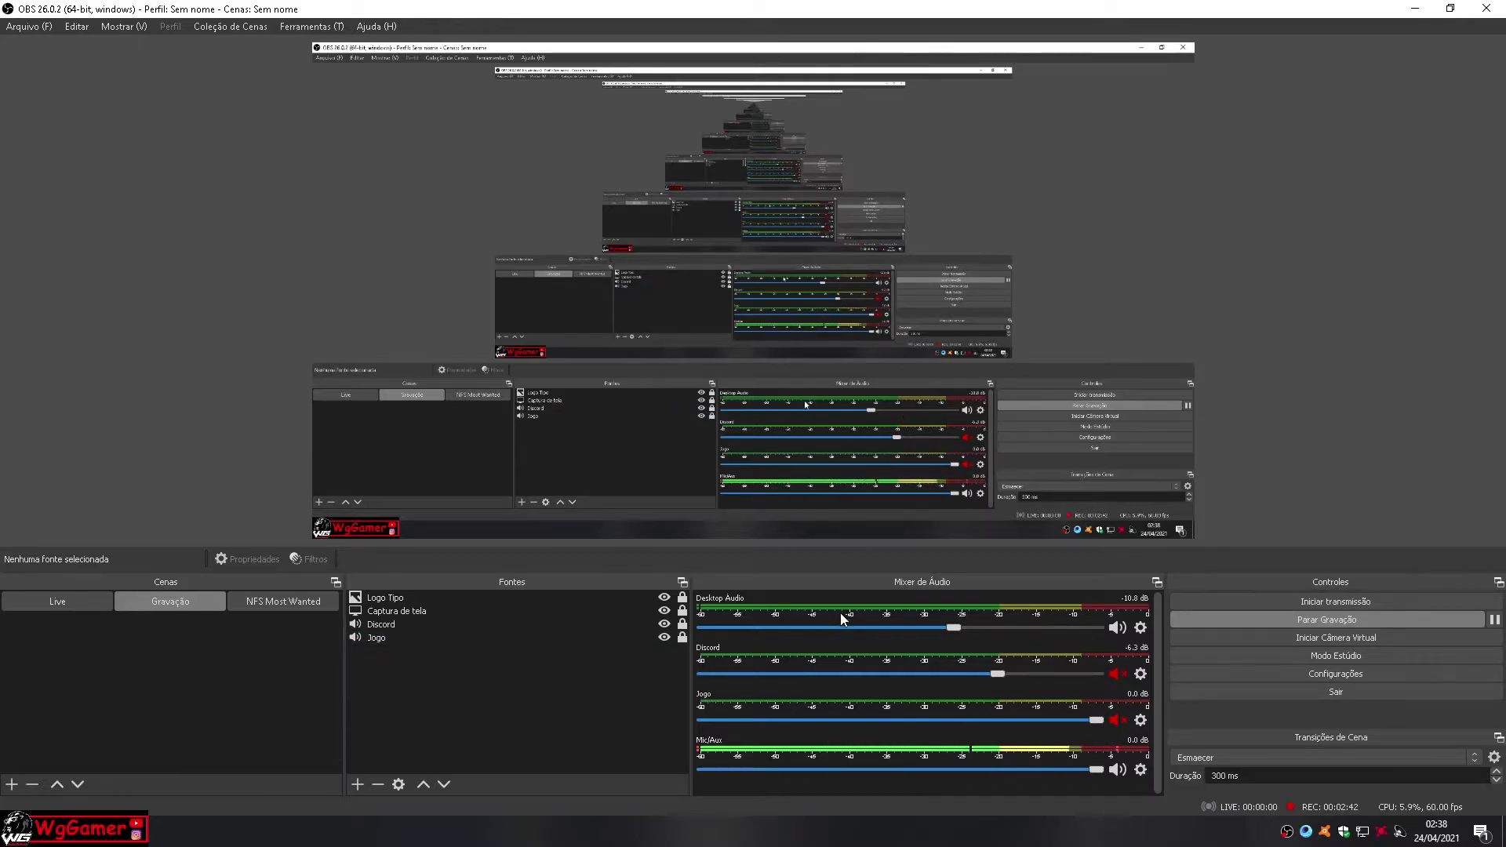
- Check the audio filters of Desktop Áudio and close the filter window
{"action": "left_click", "coordinate": [1141, 627]}
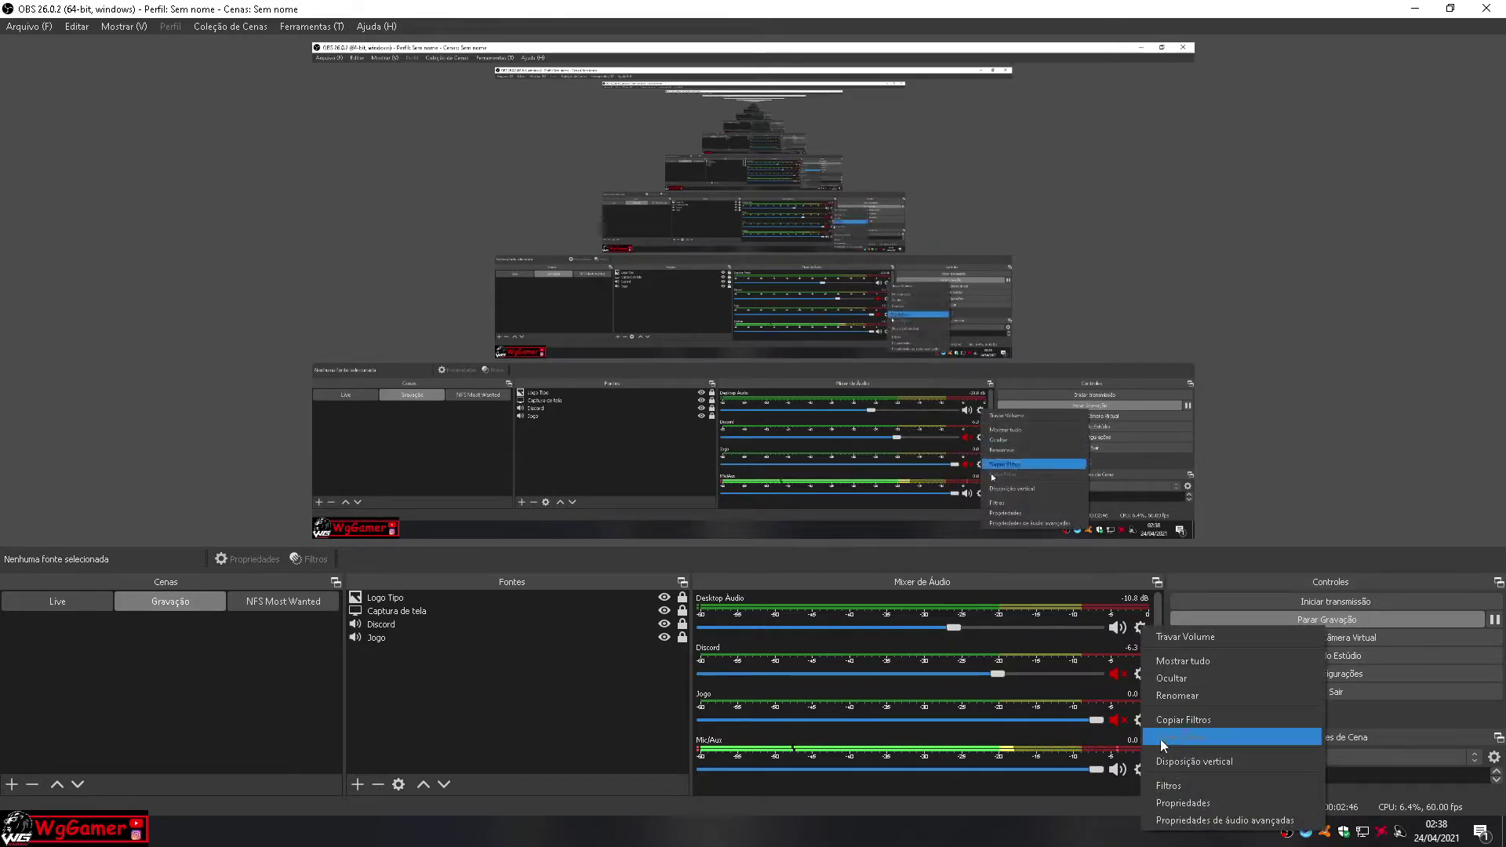
{"action": "left_click", "coordinate": [1183, 785]}
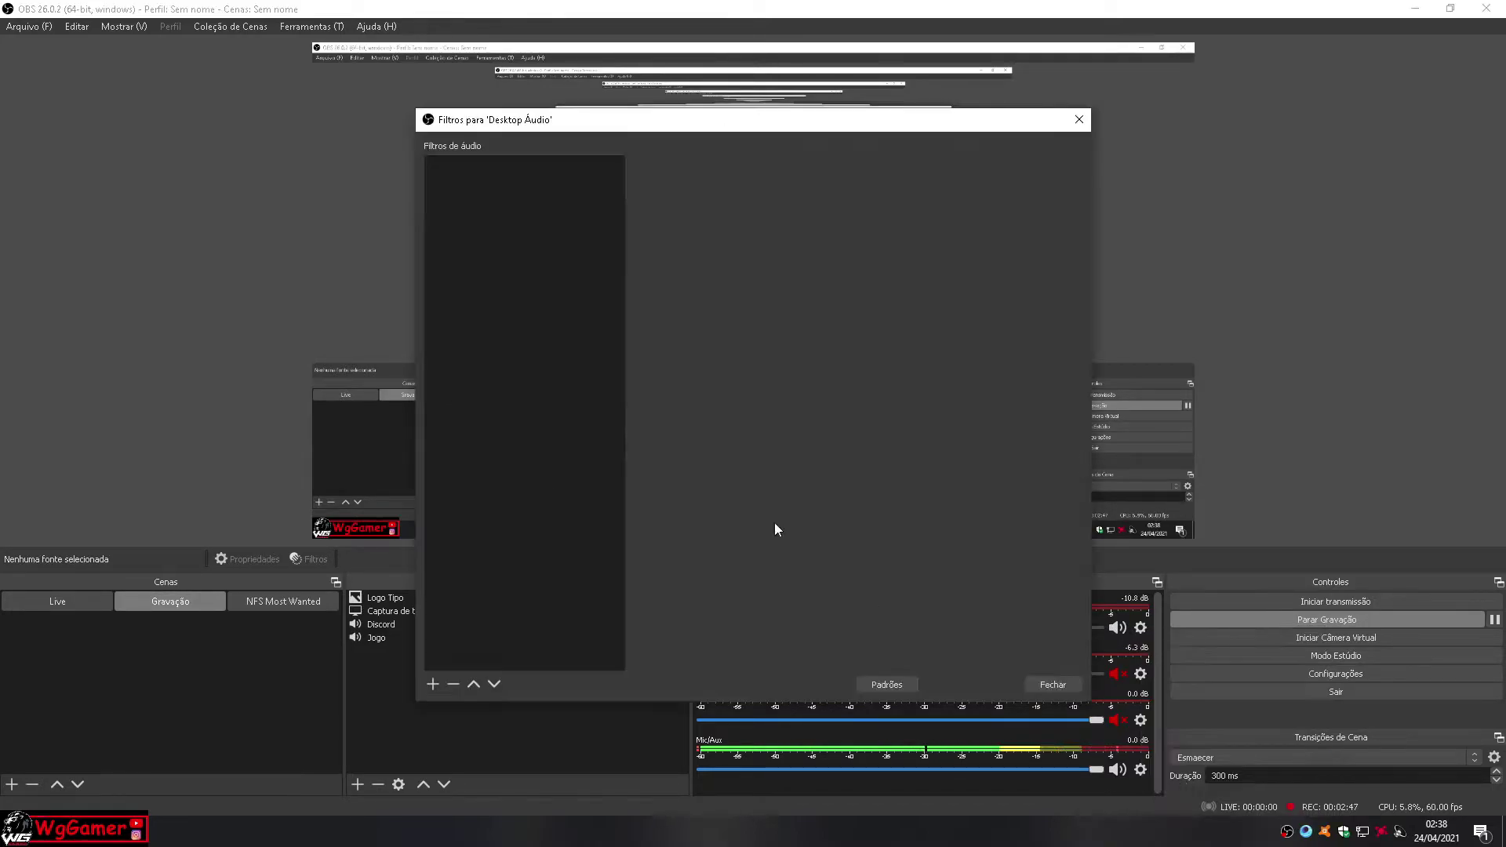
{"action": "left_click", "coordinate": [1079, 117]}
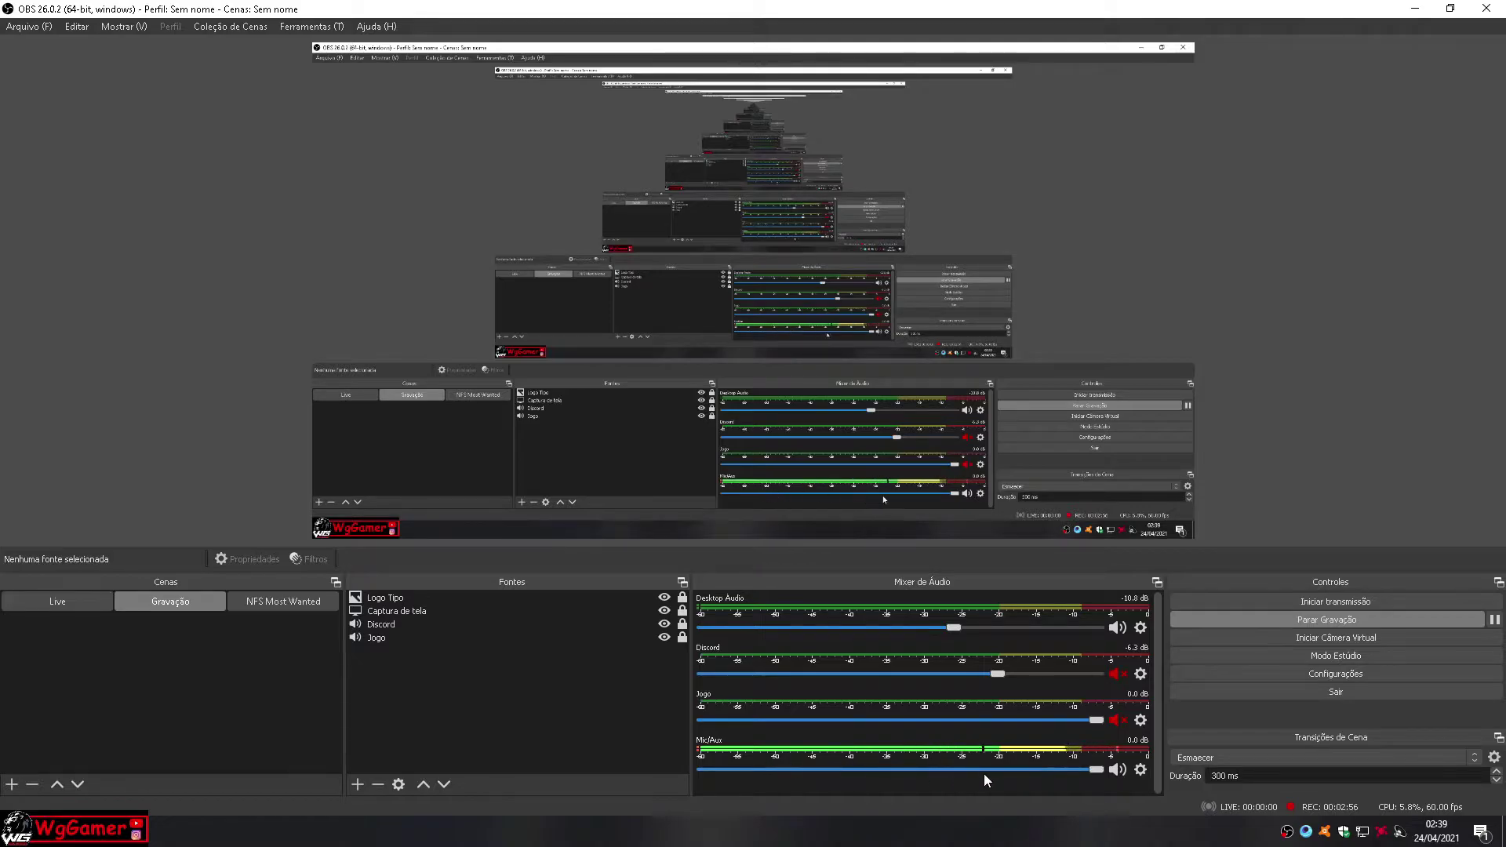
- Examine the Mic/Aux settings for the Redução de ruídos, Compressor, Ganho, Limitador and Filtro de Ruído filters, and close the filter window
{"action": "left_click", "coordinate": [1142, 770]}
{"action": "left_click", "coordinate": [1141, 772]}
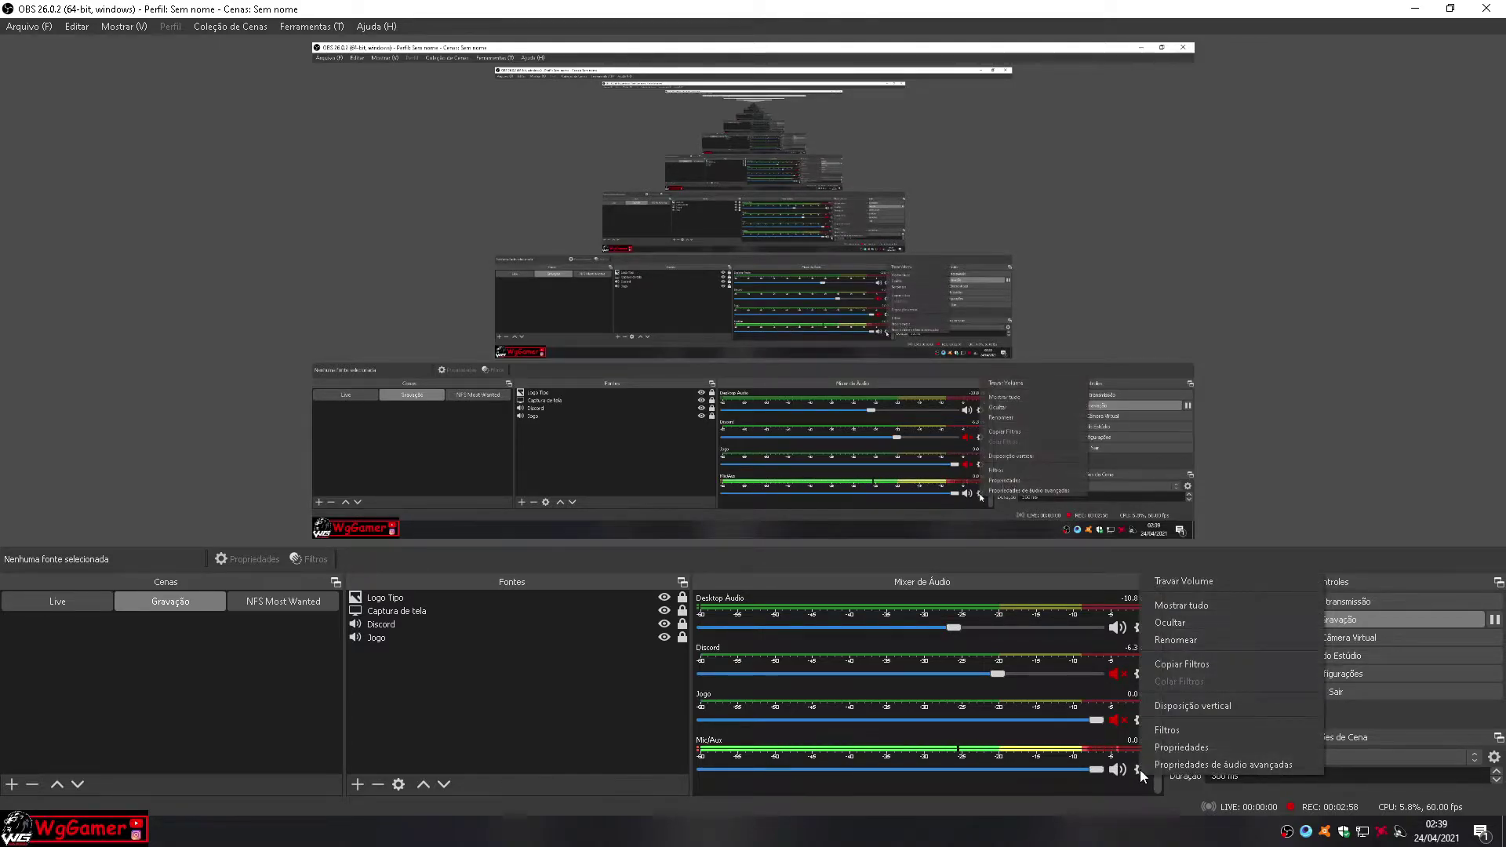
{"action": "left_click", "coordinate": [1181, 731]}
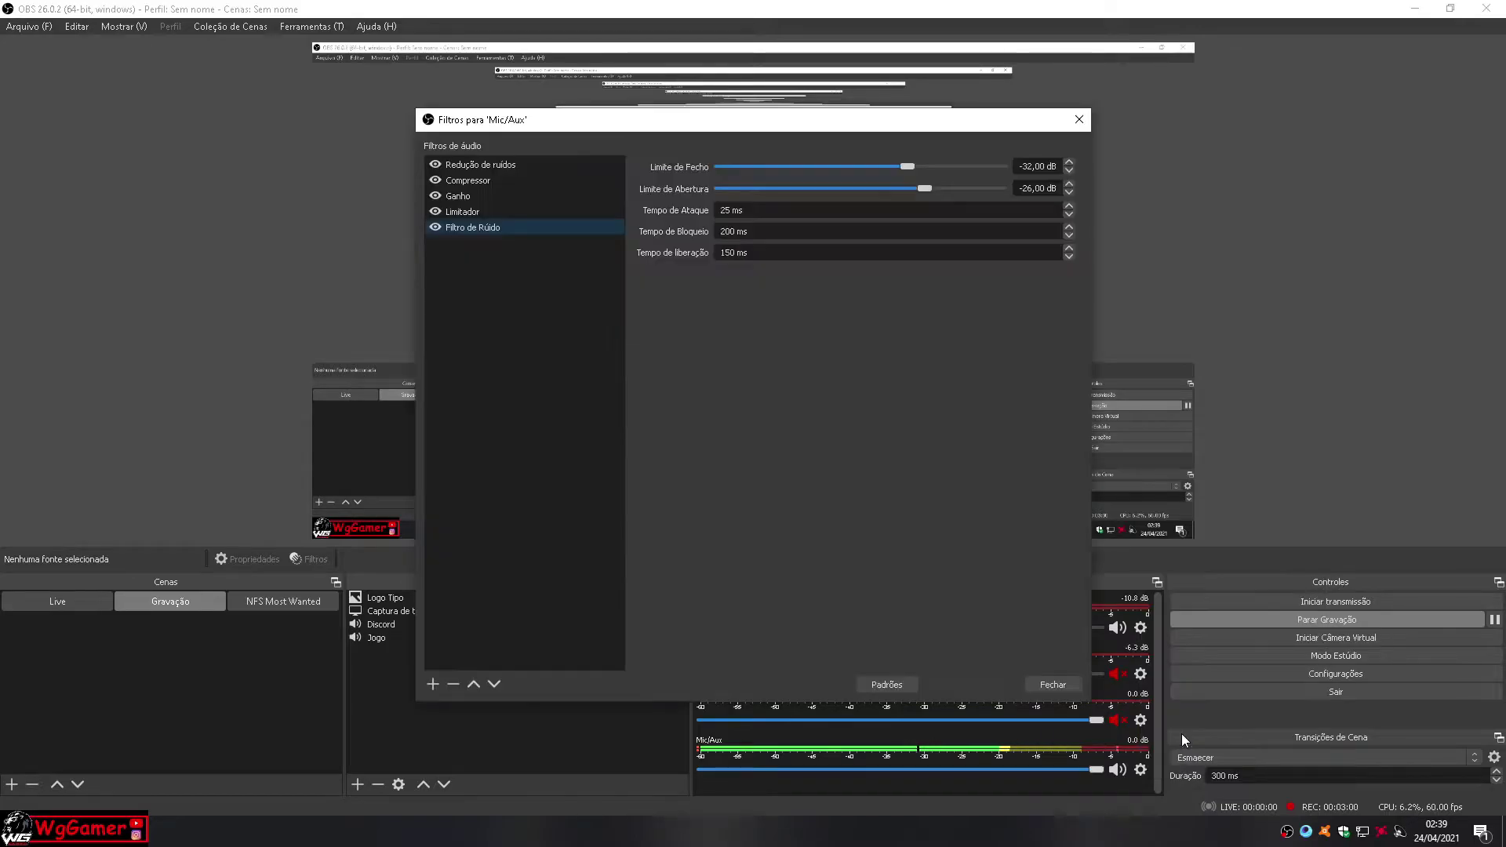
{"action": "left_click", "coordinate": [541, 168]}
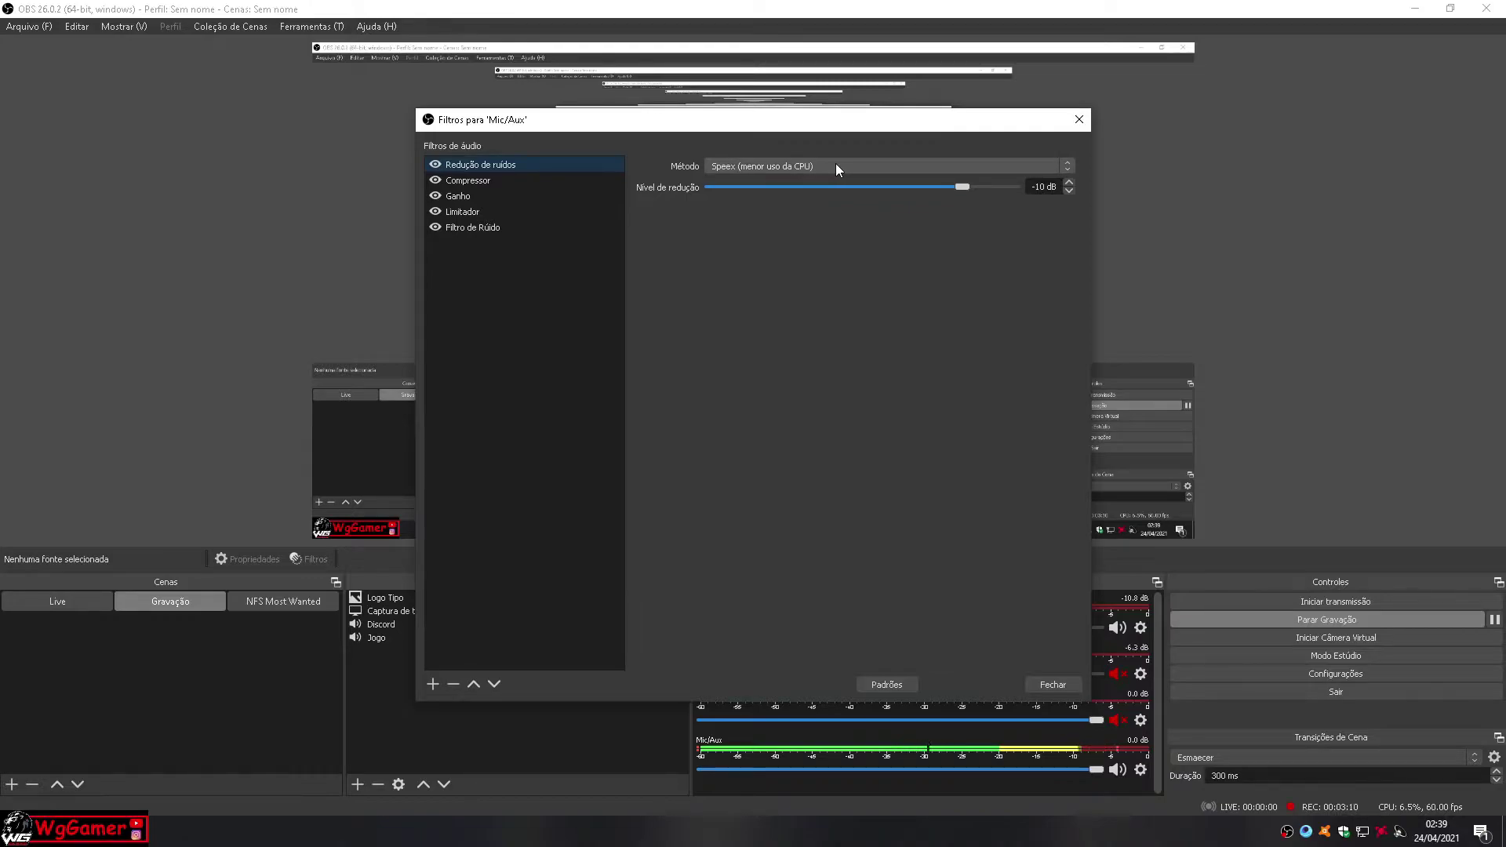
{"action": "left_click", "coordinate": [491, 181]}
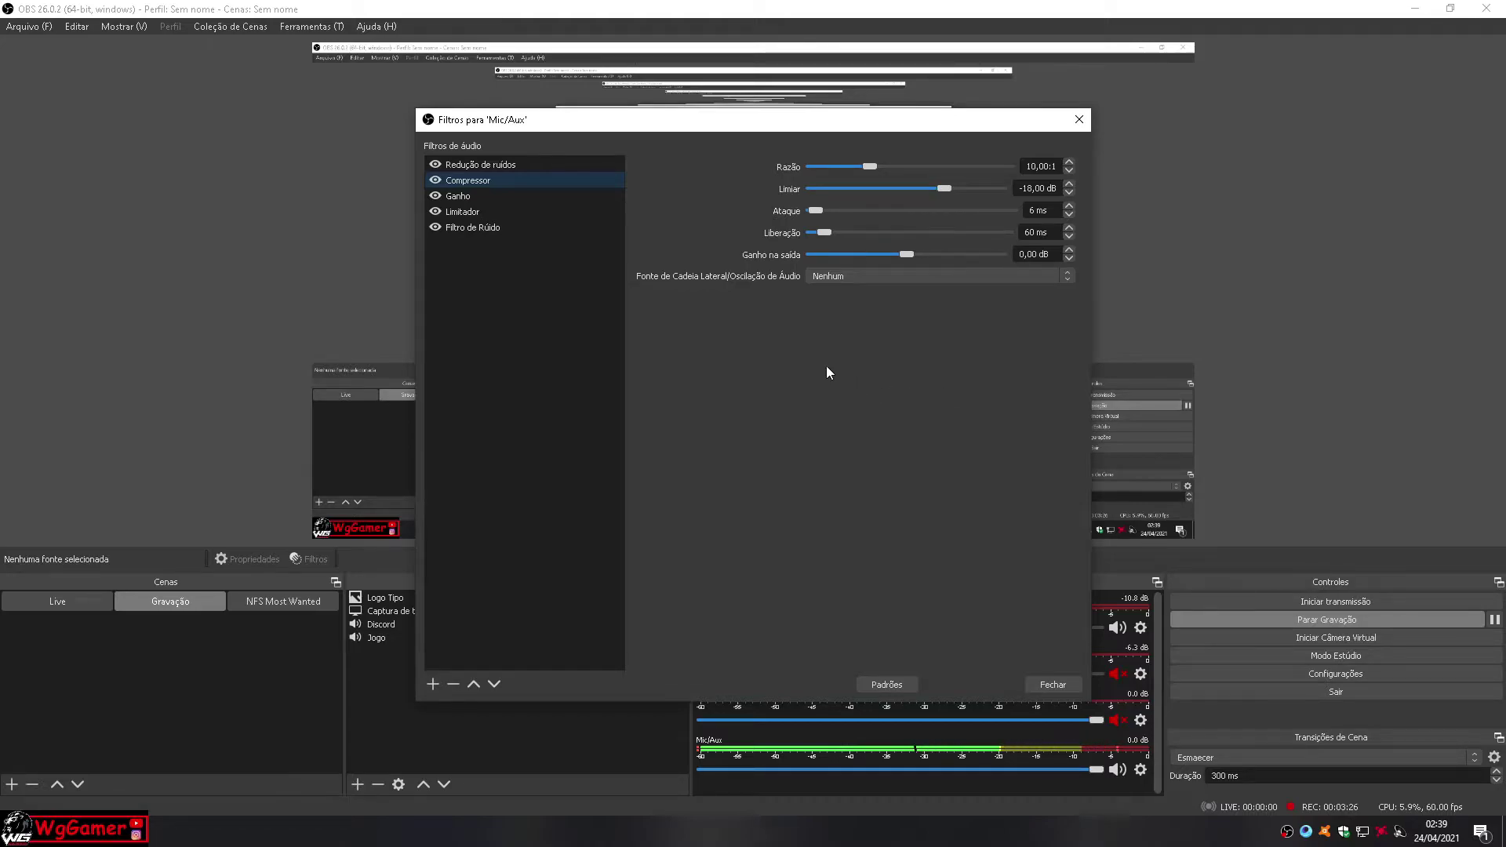
{"action": "left_click", "coordinate": [467, 197]}
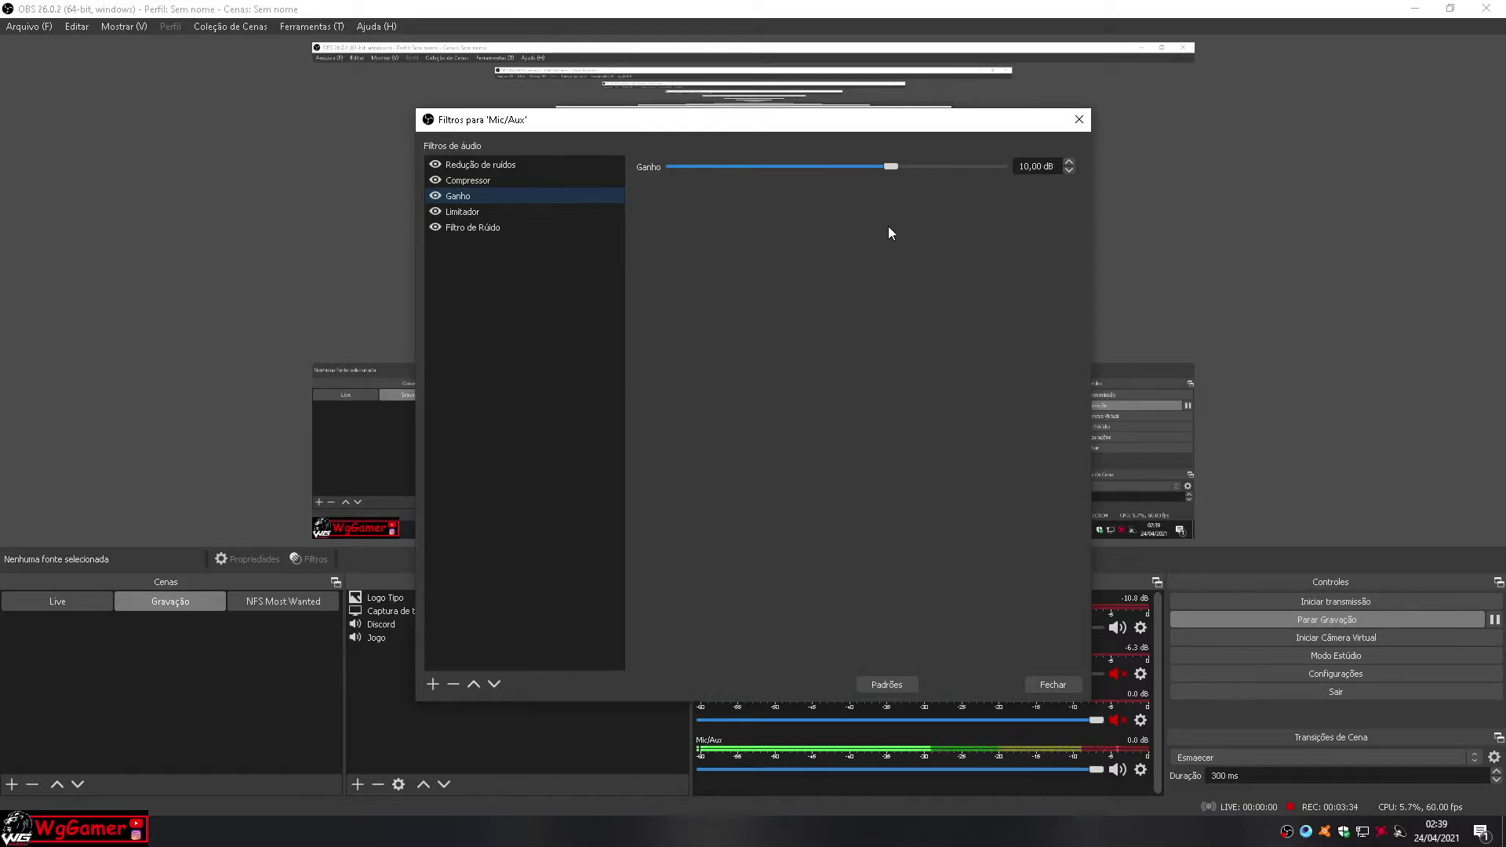
{"action": "left_click", "coordinate": [483, 212]}
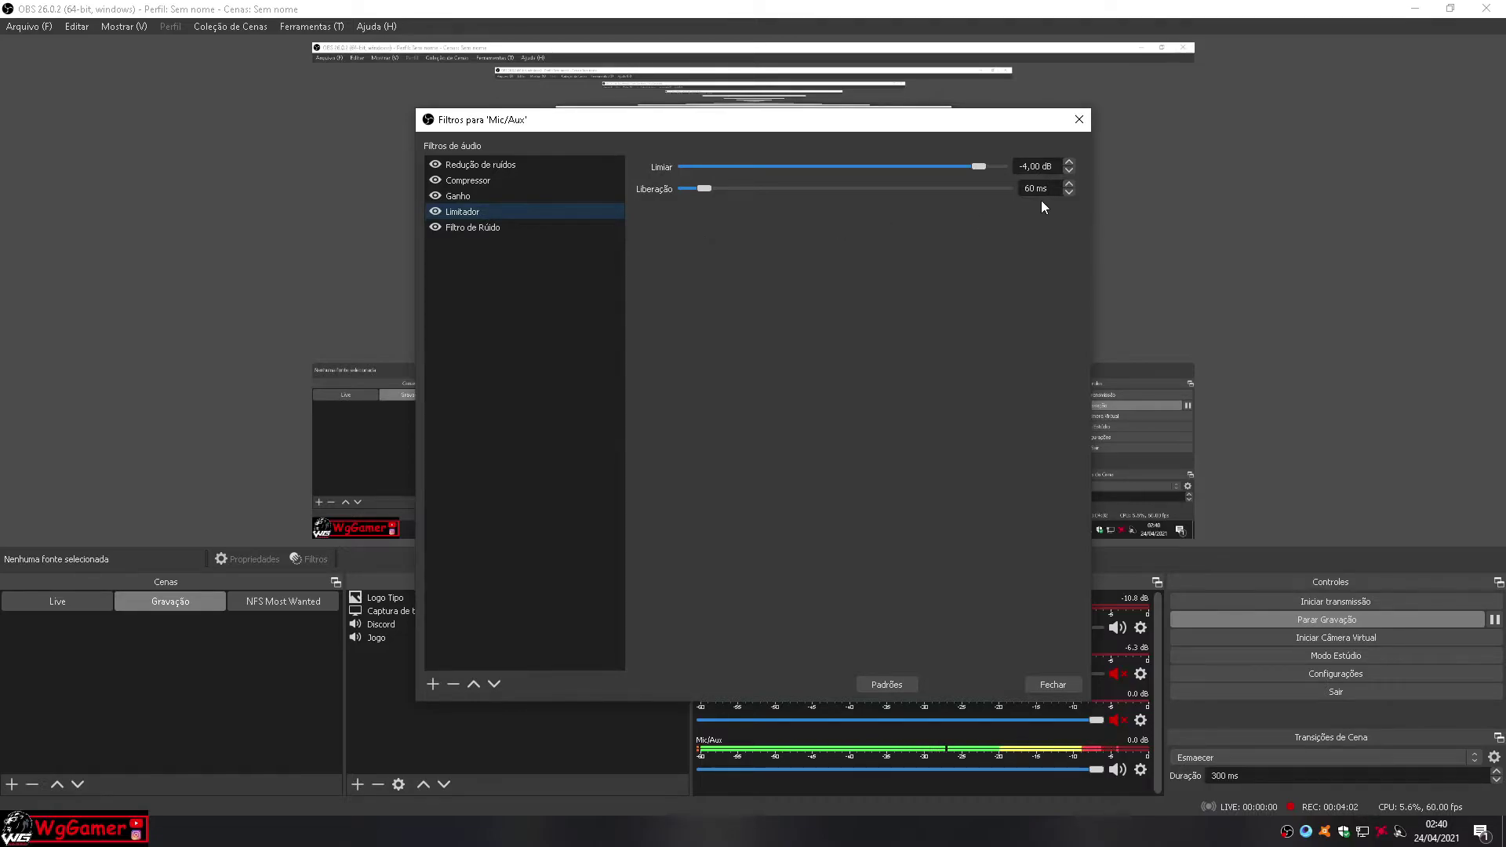
{"action": "left_click", "coordinate": [480, 230]}
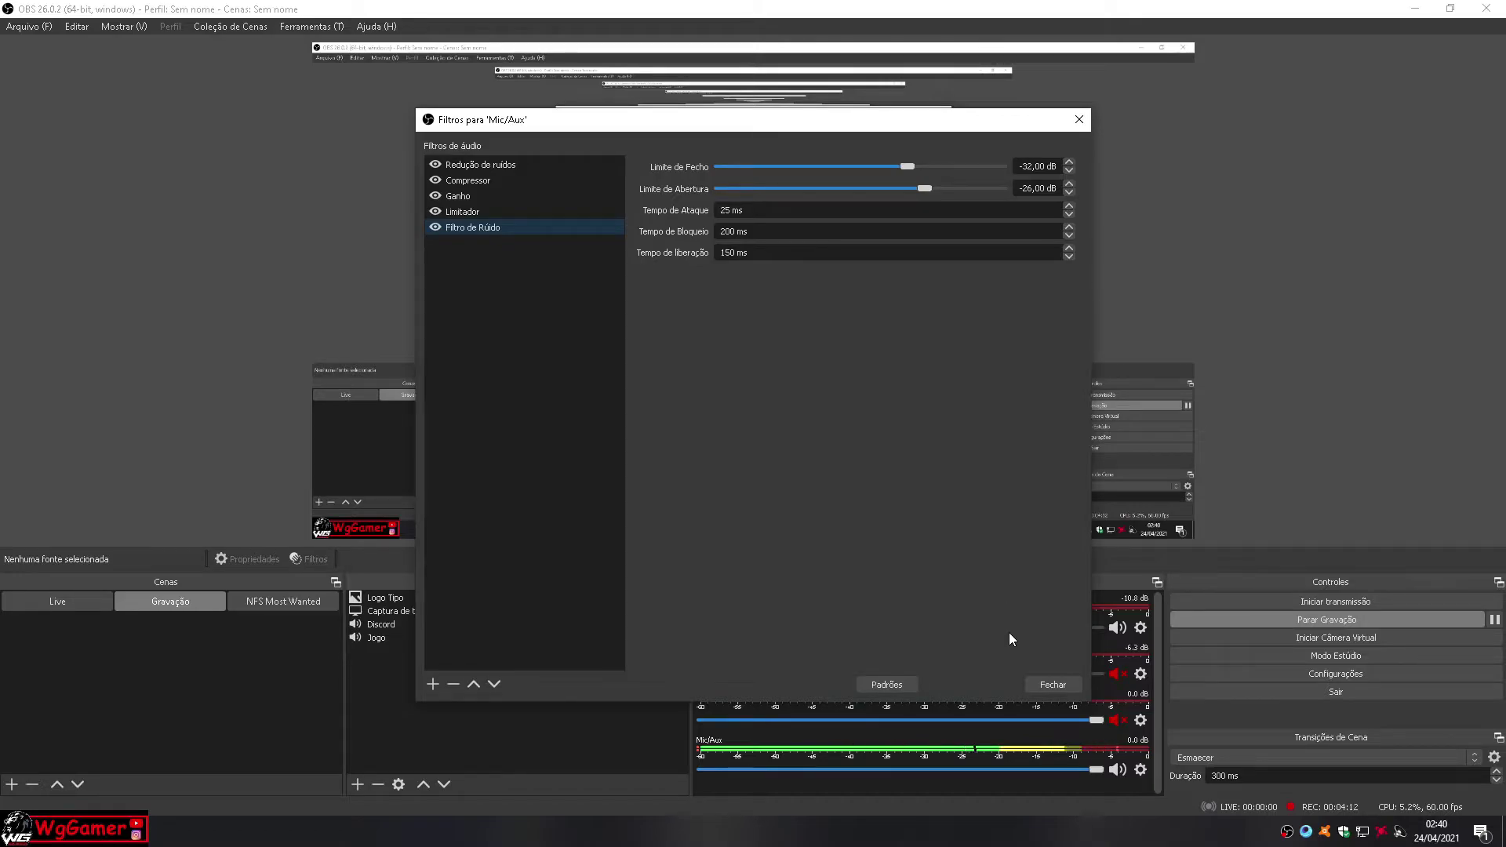
{"action": "left_click", "coordinate": [1046, 685]}
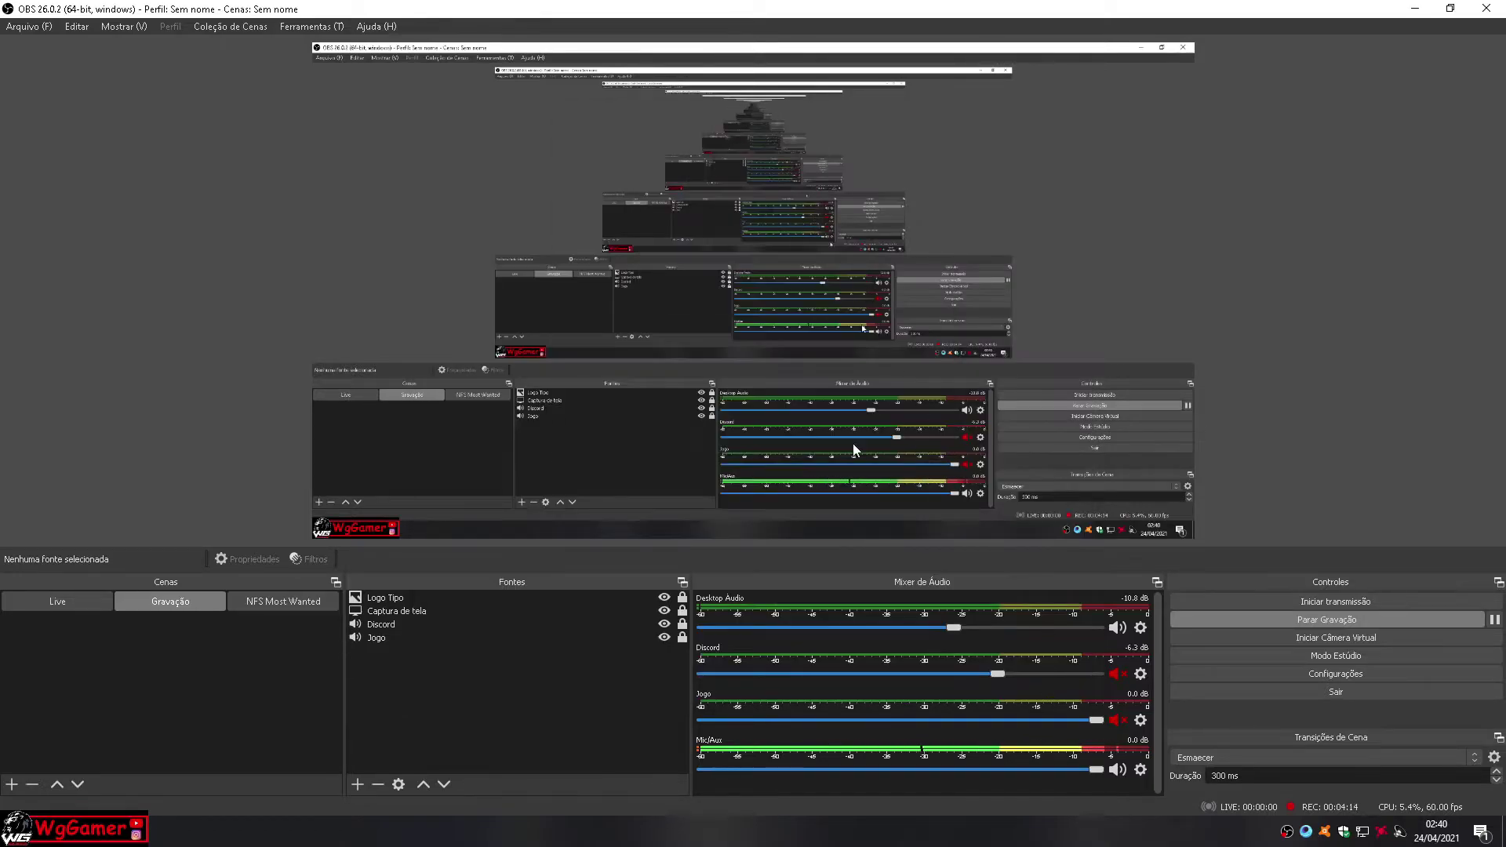
- Preview the Live scene and switch back to the Gravação scene
{"action": "left_click", "coordinate": [57, 601]}
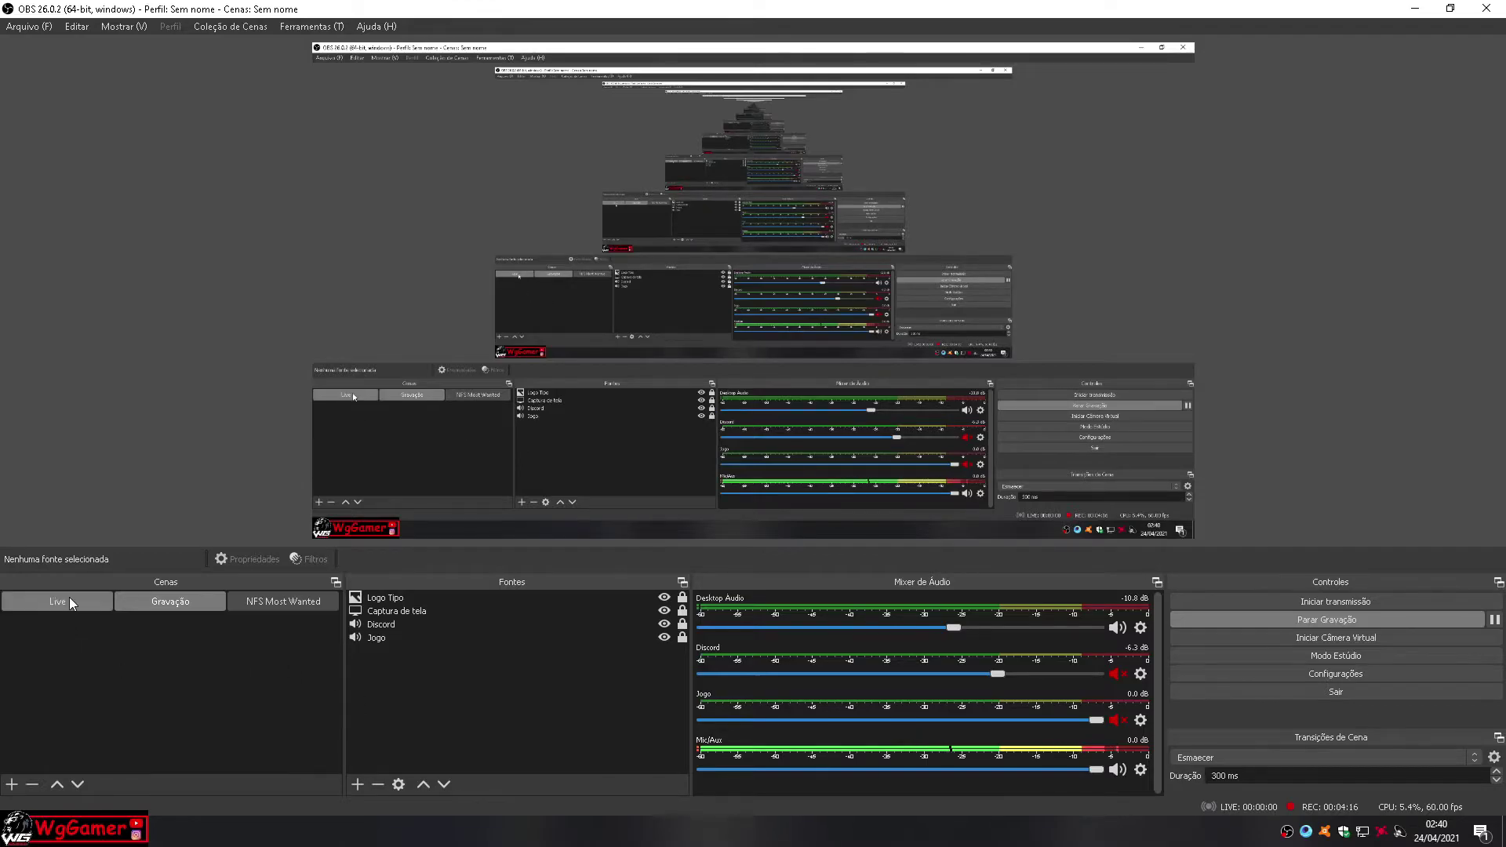
{"action": "left_click", "coordinate": [170, 587]}
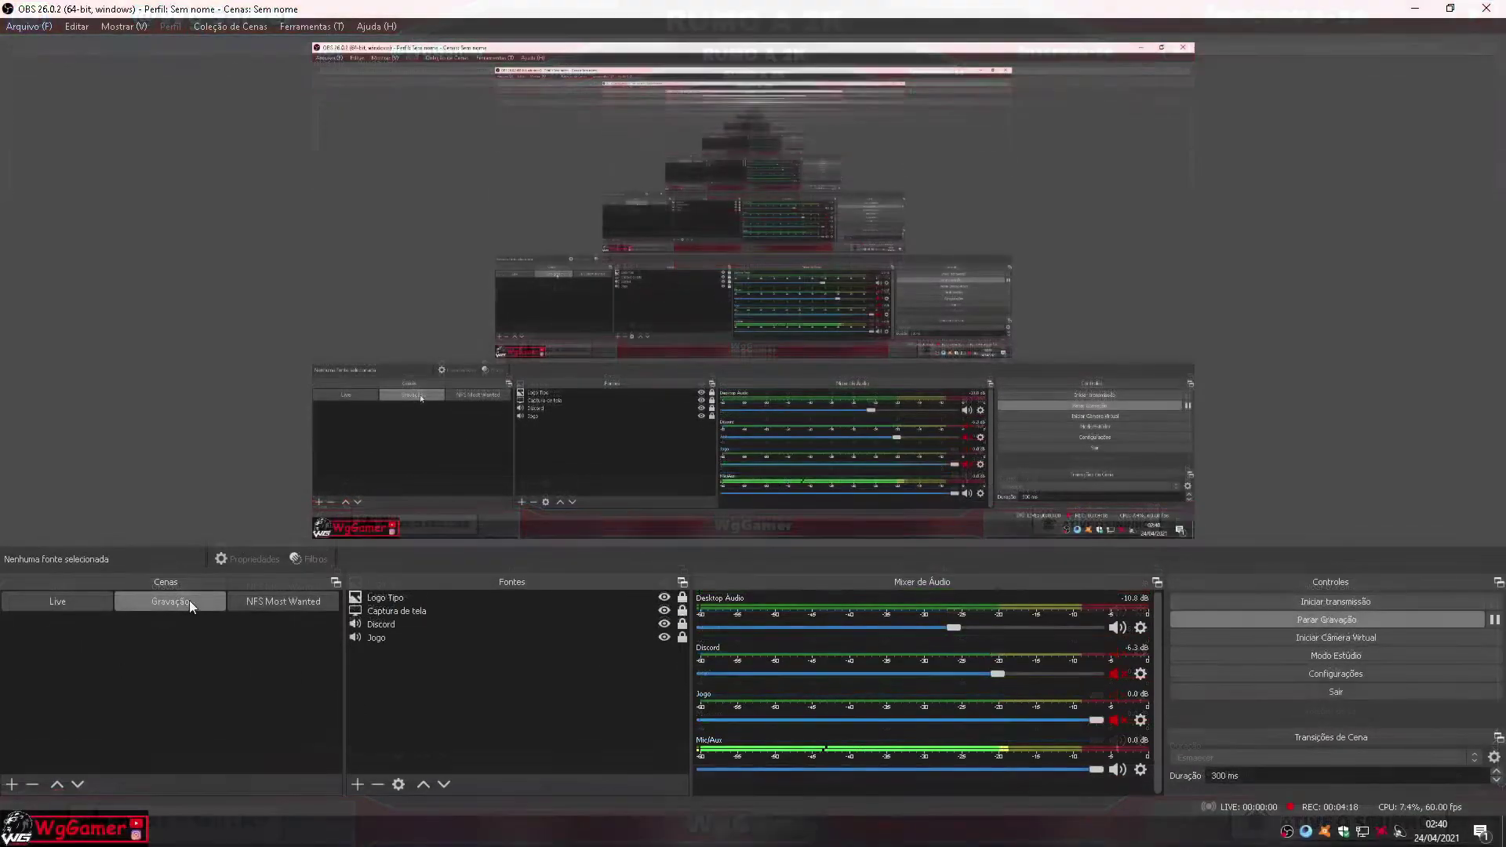
- Open the program settings and review the Geral options from theme and output through to Visualização múltipla
{"action": "left_click", "coordinate": [1363, 671]}
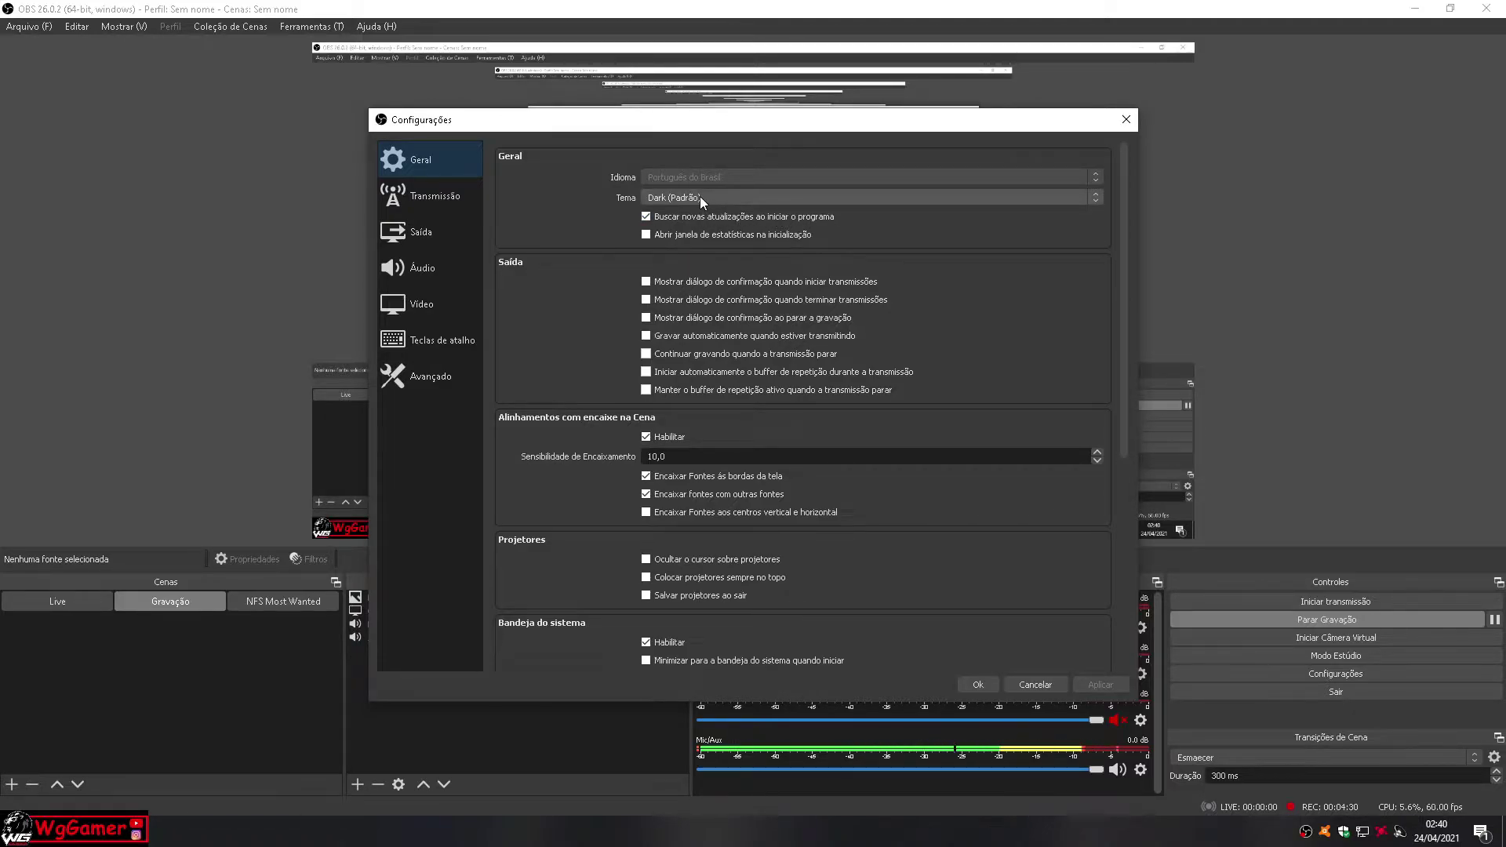
{"action": "scroll", "coordinate": [949, 369], "scroll_direction": "down", "scroll_amount": 3}
{"action": "scroll", "coordinate": [1036, 240], "scroll_direction": "down", "scroll_amount": 3}
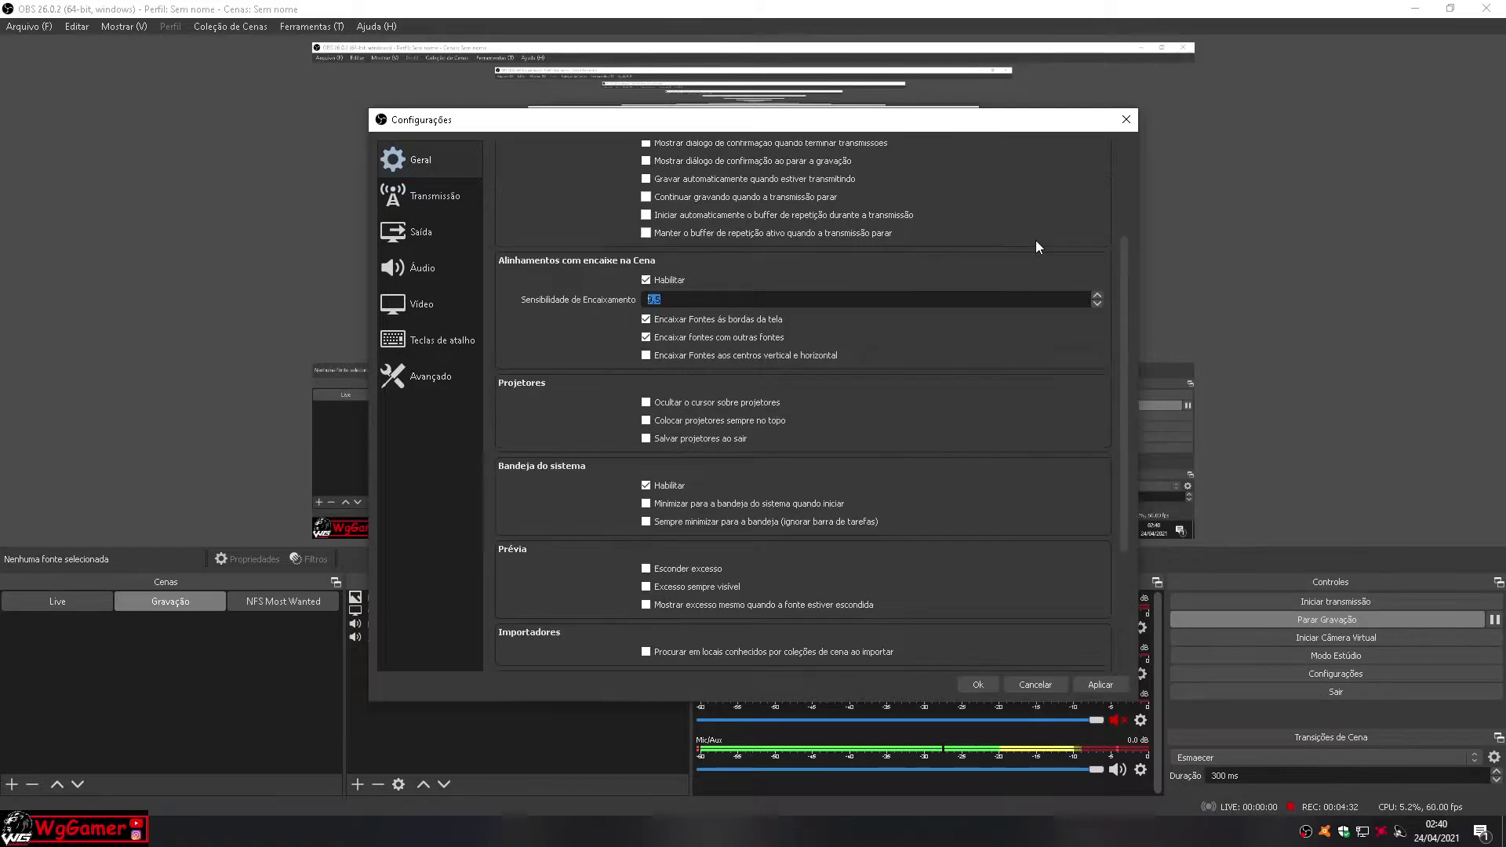
{"action": "scroll", "coordinate": [1010, 388], "scroll_direction": "down", "scroll_amount": 3}
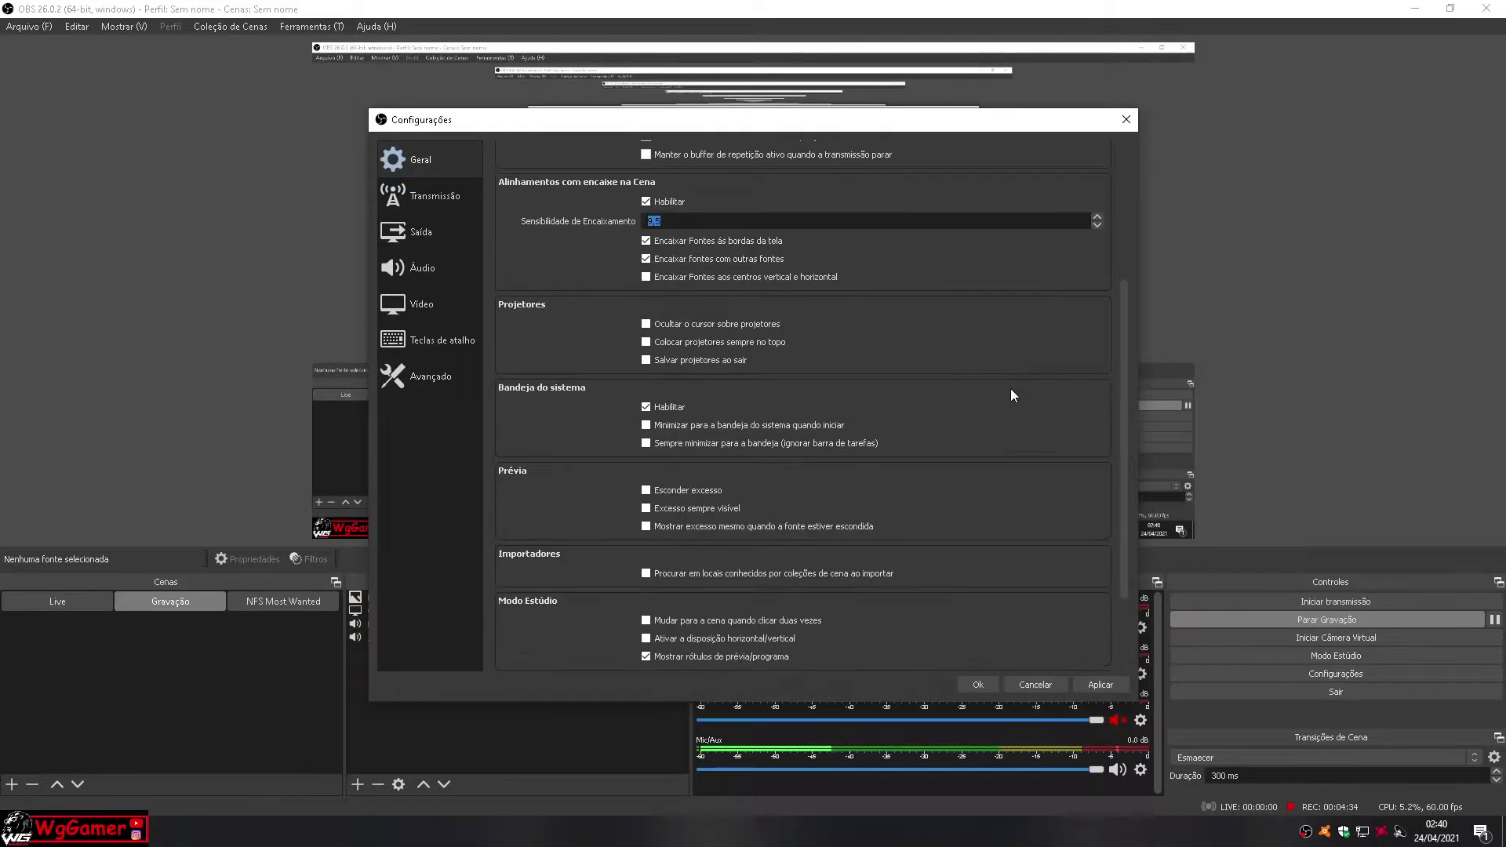
{"action": "left_click_drag", "start_coordinate": [1123, 369], "coordinate": [1125, 445]}
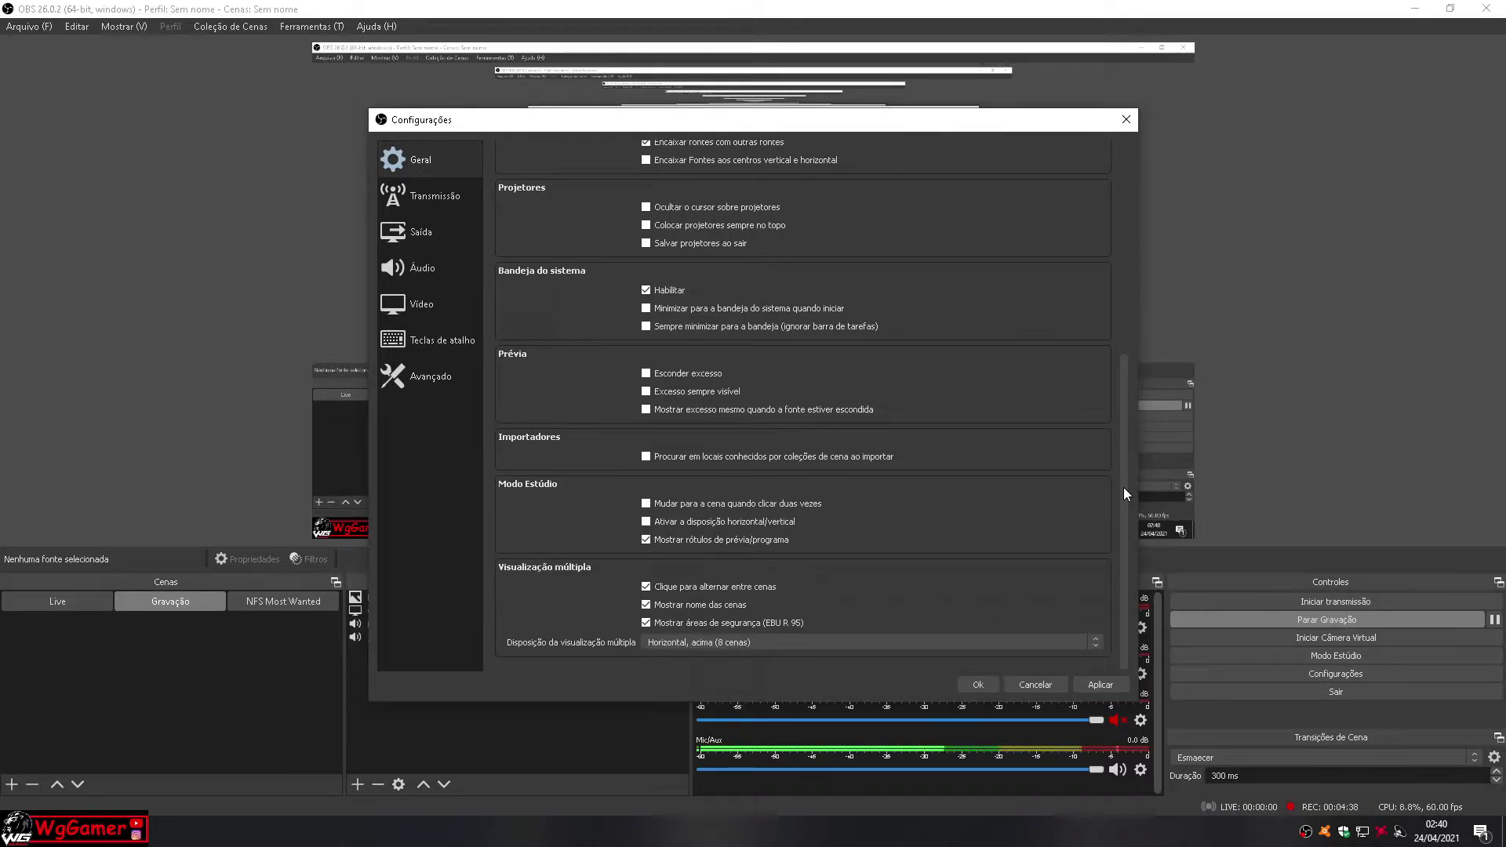
{"action": "left_click_drag", "start_coordinate": [1123, 468], "coordinate": [1138, 196]}
- Examine the Transmissão settings and the list of available streaming services, leaving Personalizado selected
{"action": "left_click", "coordinate": [471, 200]}
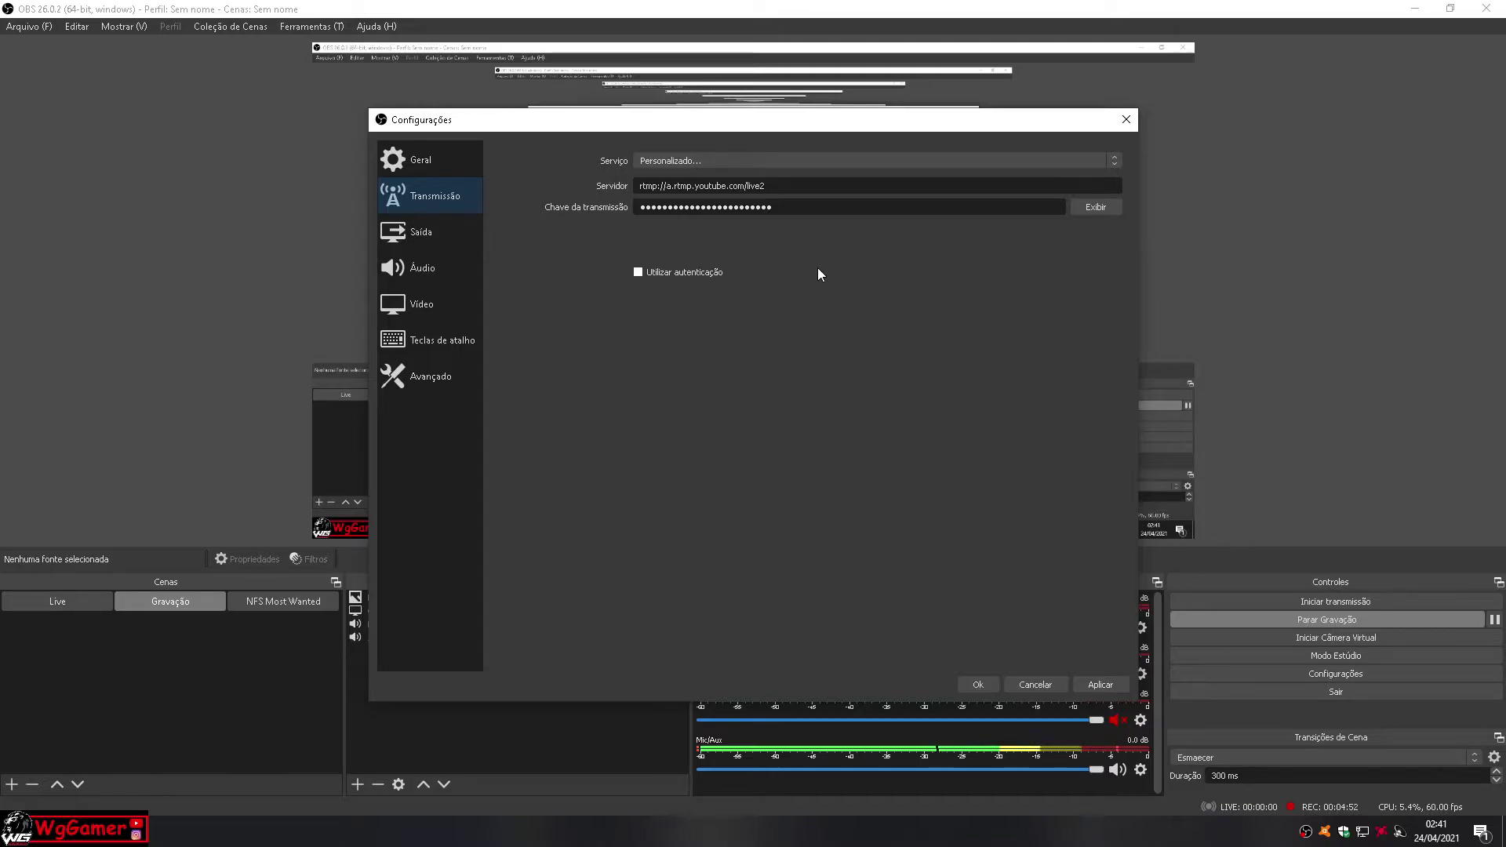
{"action": "left_click", "coordinate": [722, 162]}
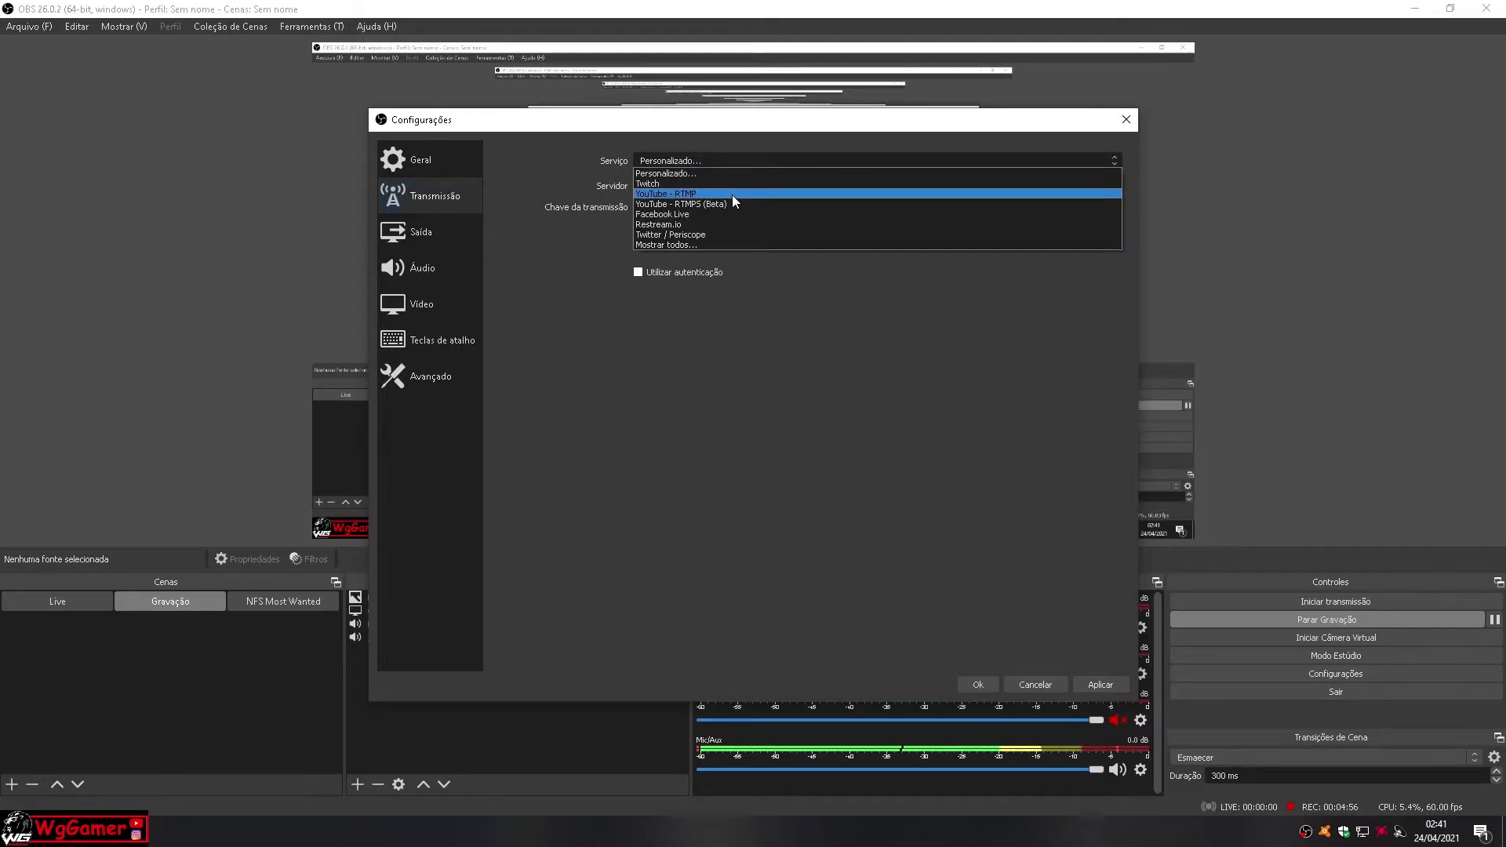
{"action": "left_click", "coordinate": [816, 423]}
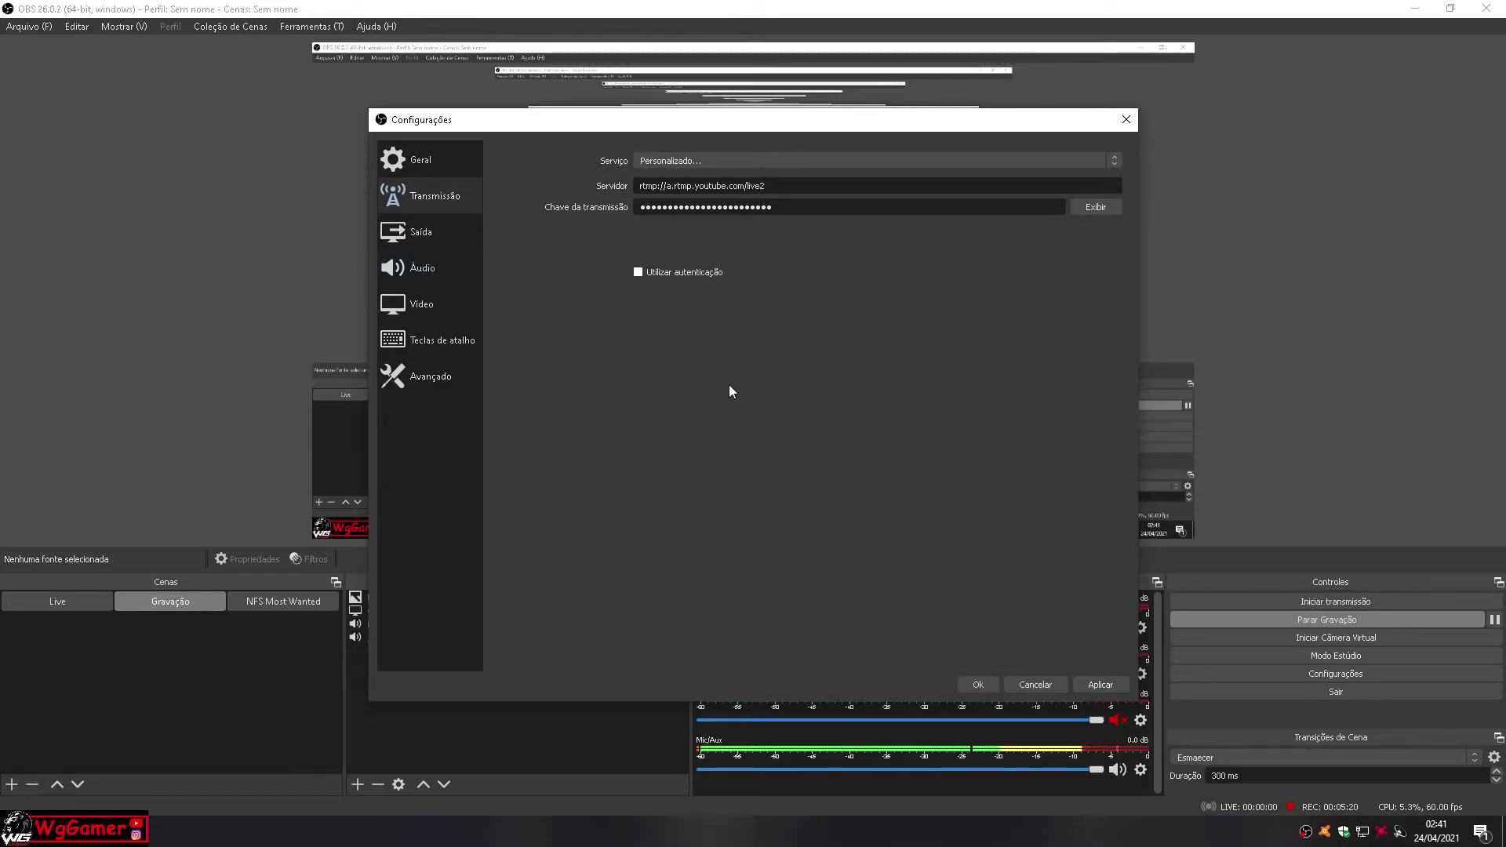
- Inspect the streaming output settings, checking the Pré-ajuste and Pré-ajuste de Qualidade options and the Taxa de bits Alvo value
{"action": "left_click", "coordinate": [423, 236]}
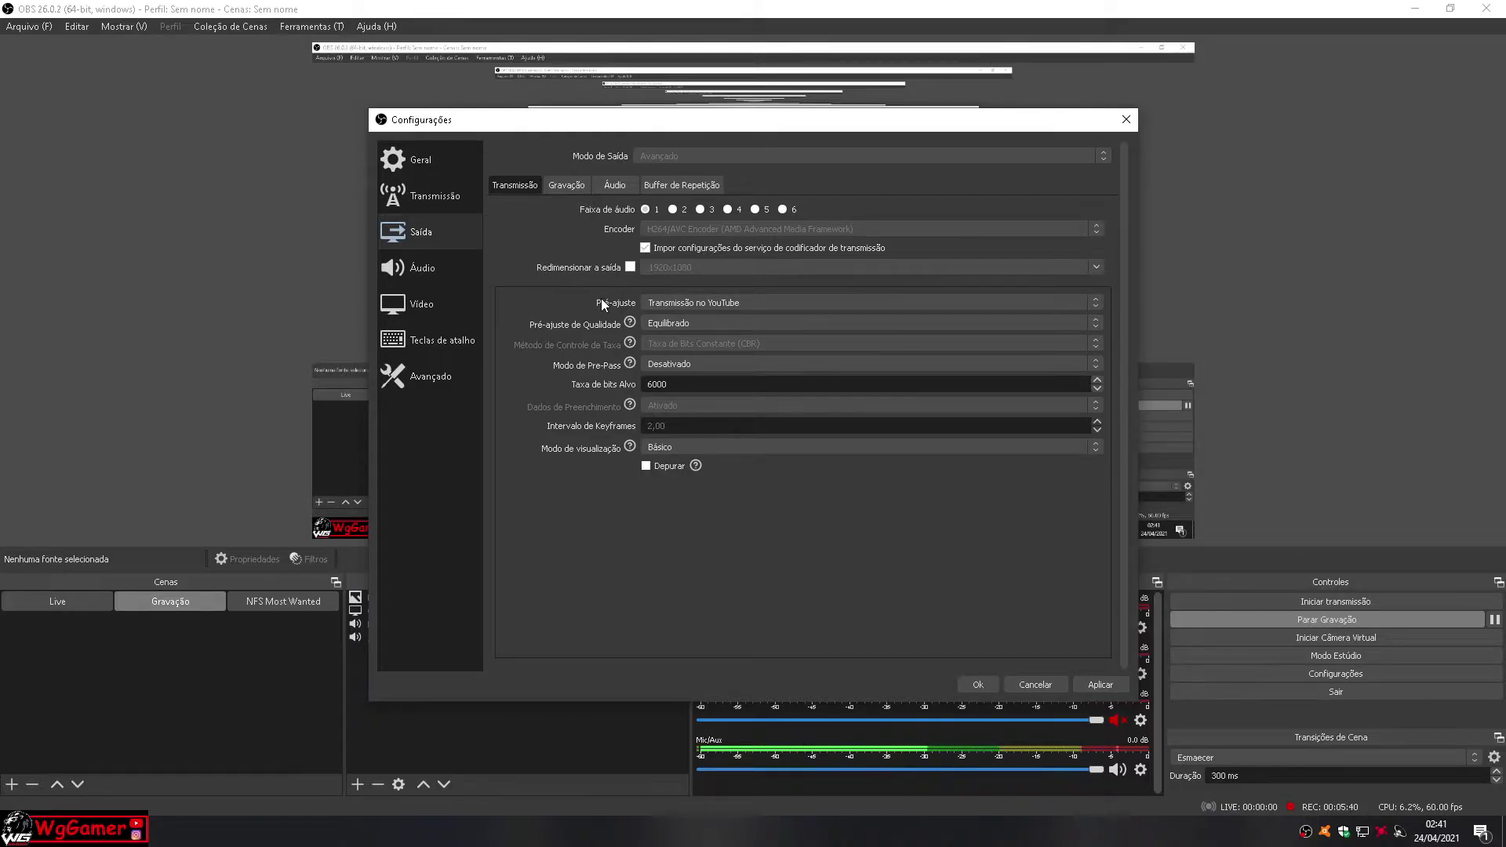
{"action": "left_click", "coordinate": [757, 305]}
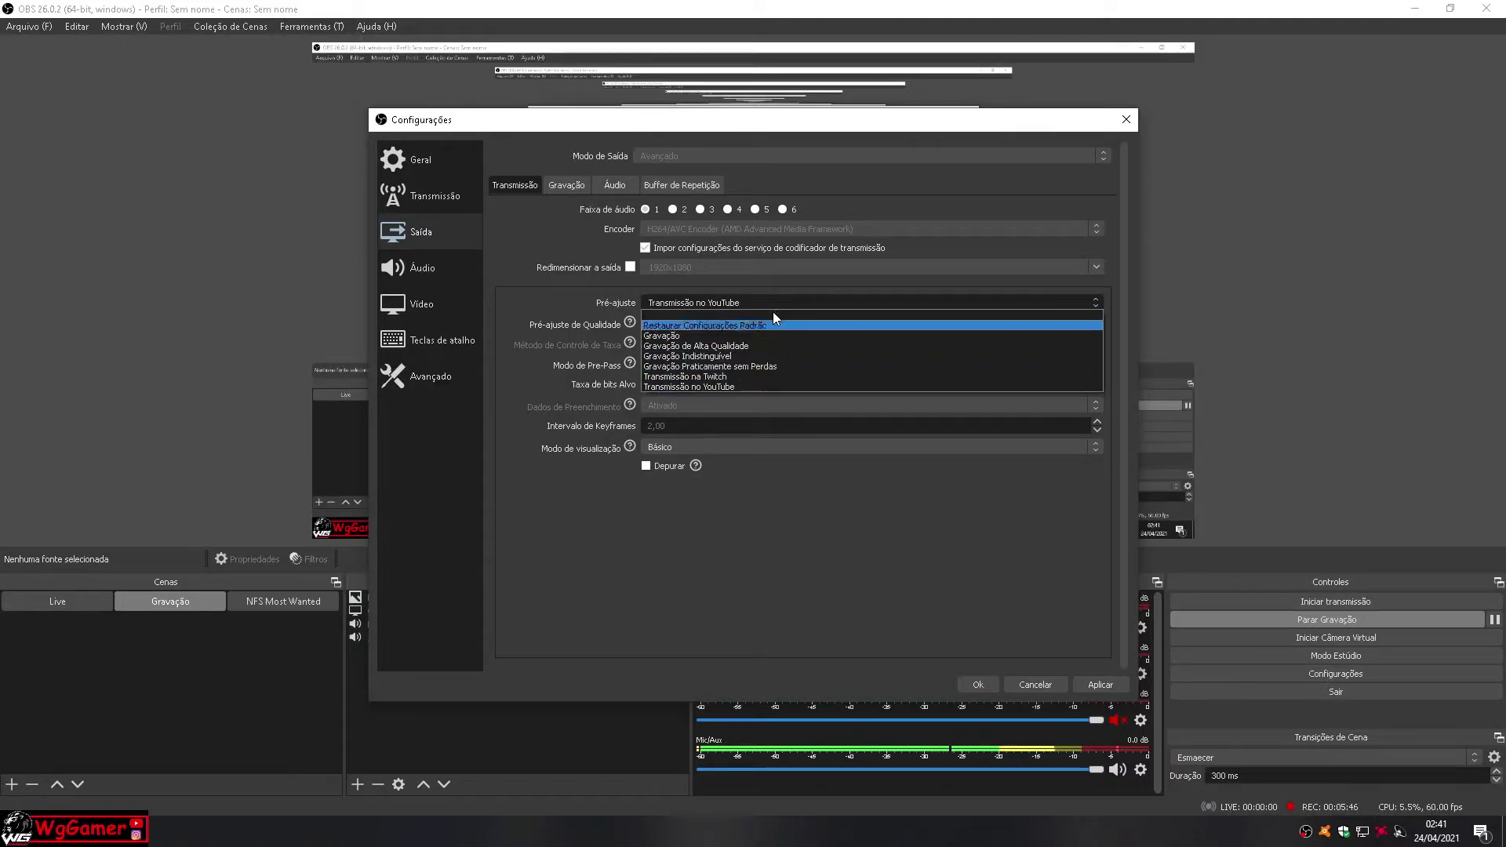
{"action": "left_click", "coordinate": [703, 566]}
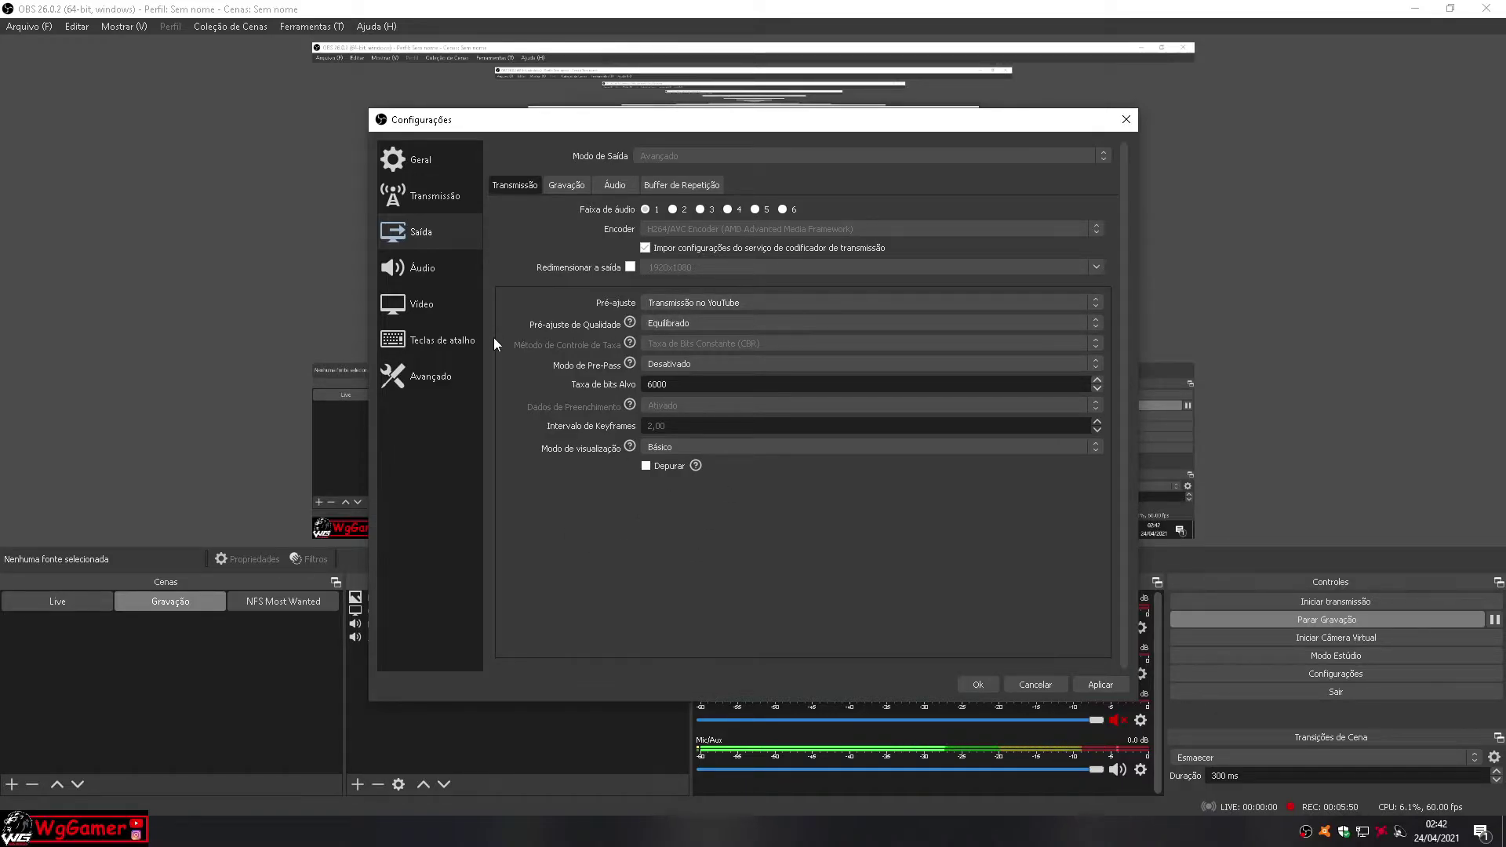
{"action": "left_click", "coordinate": [690, 322]}
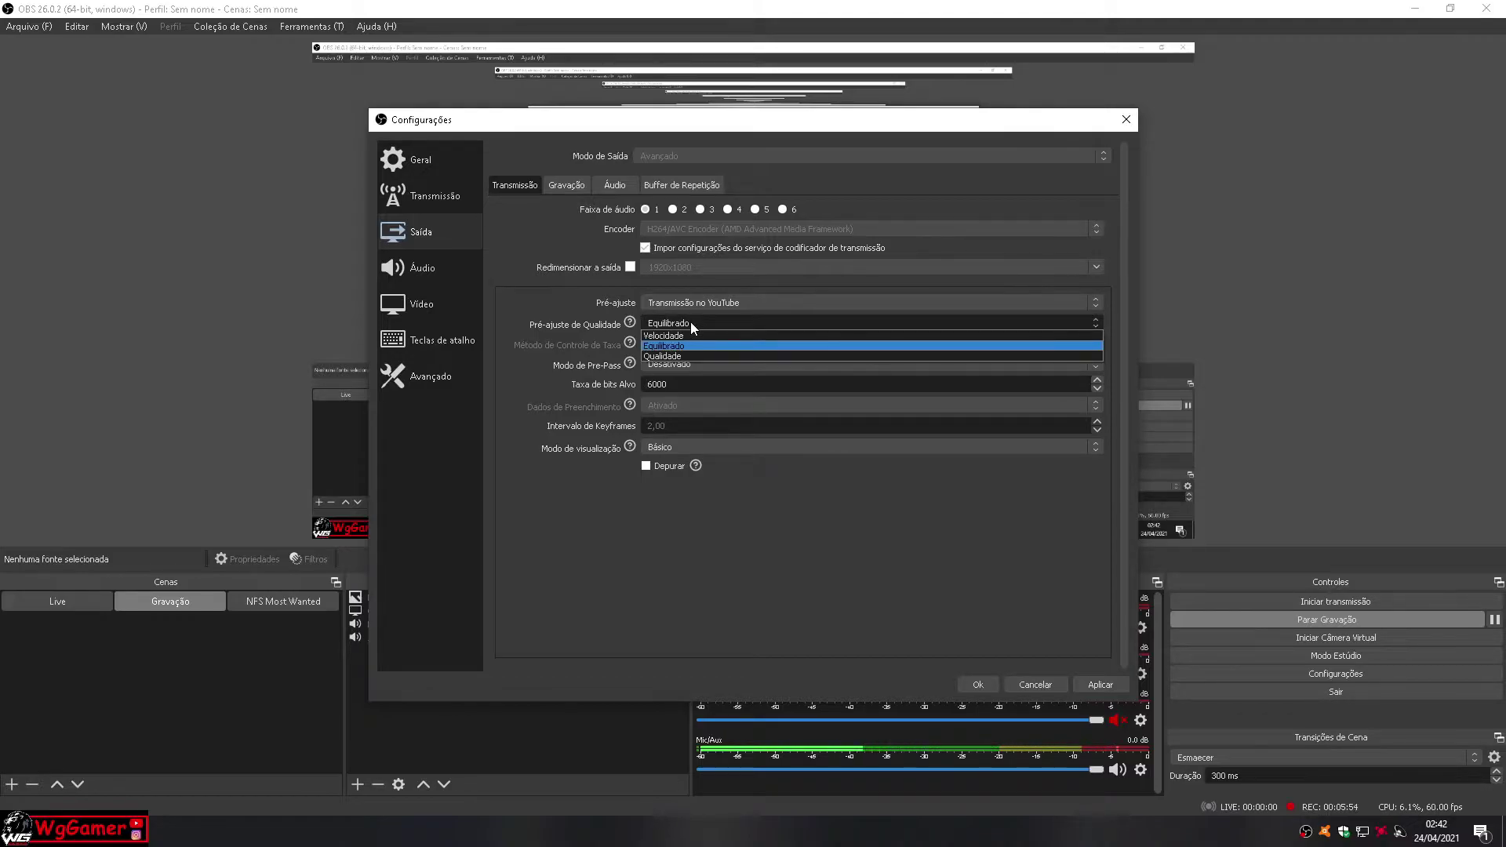
{"action": "left_click", "coordinate": [691, 322]}
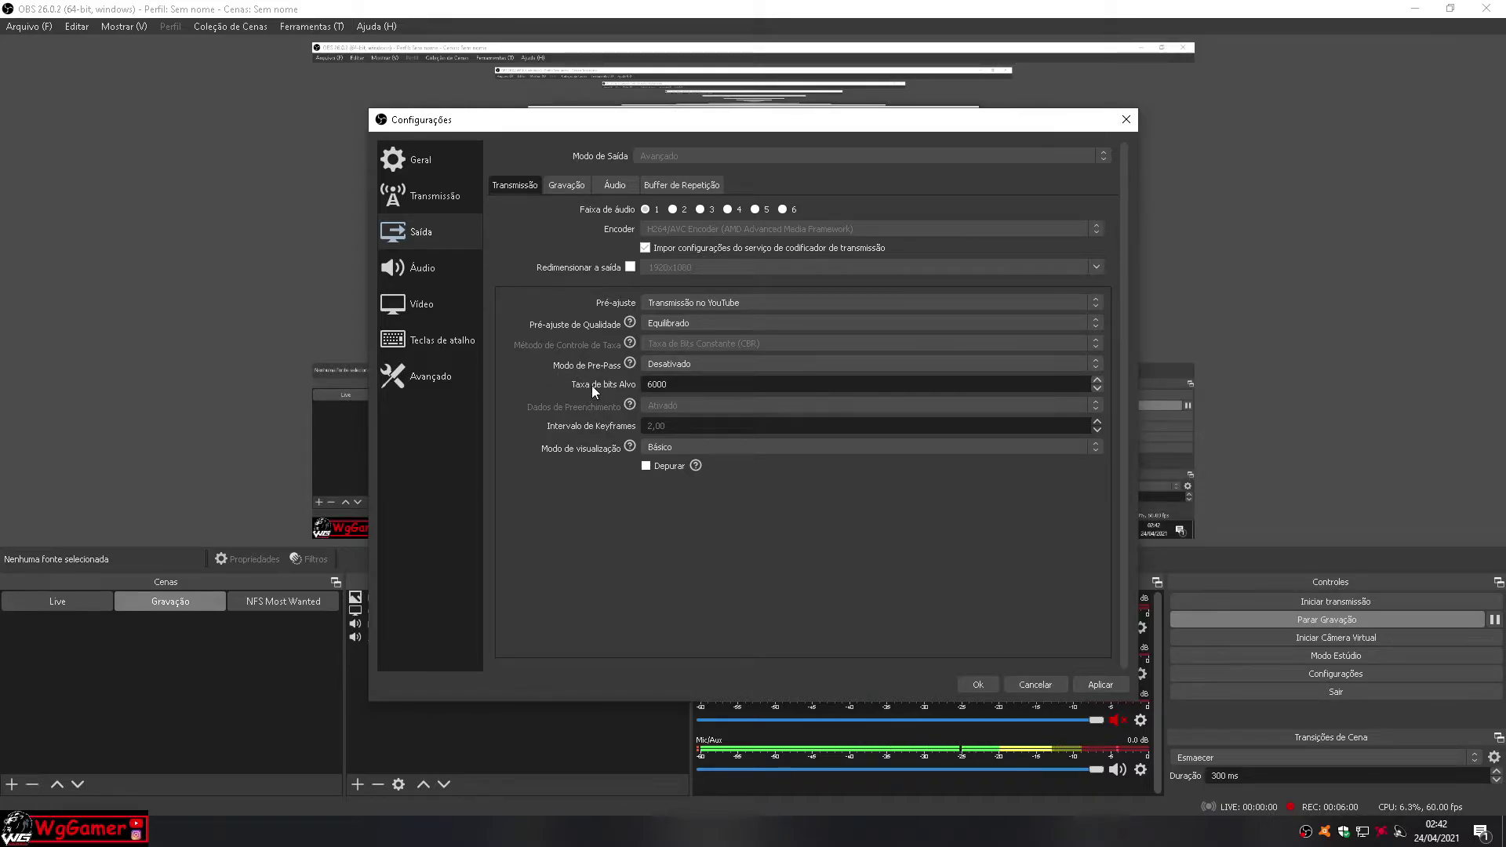
{"action": "left_click", "coordinate": [687, 380]}
{"action": "mouse_move", "coordinate": [563, 400]}
{"action": "mouse_move", "coordinate": [687, 387]}
- Compare the encoder settings of the Gravação and Transmissão outputs, ending on the Gravação output
{"action": "left_click", "coordinate": [566, 183]}
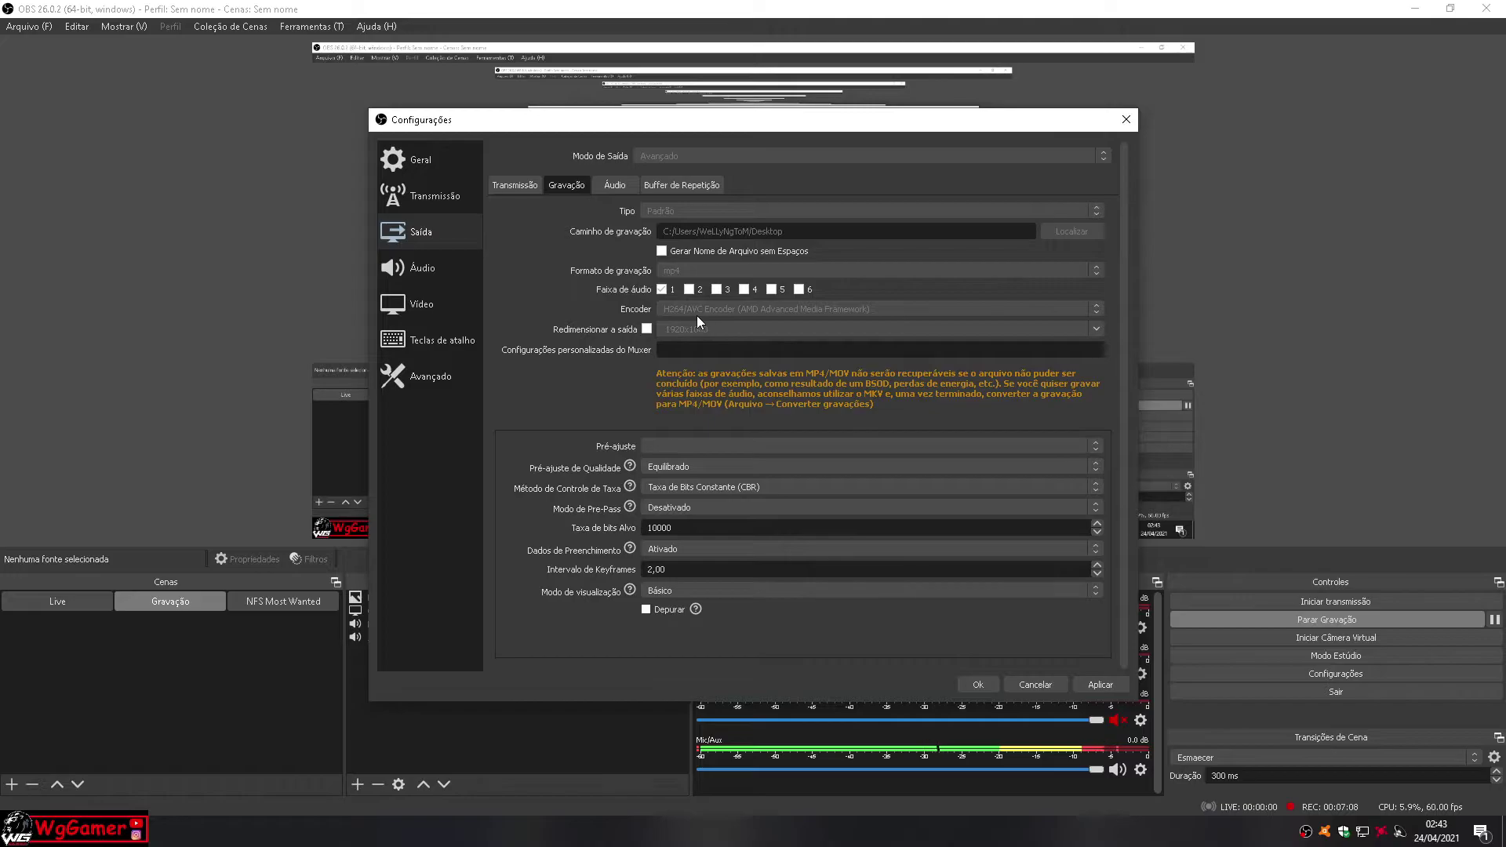
{"action": "left_click", "coordinate": [520, 185]}
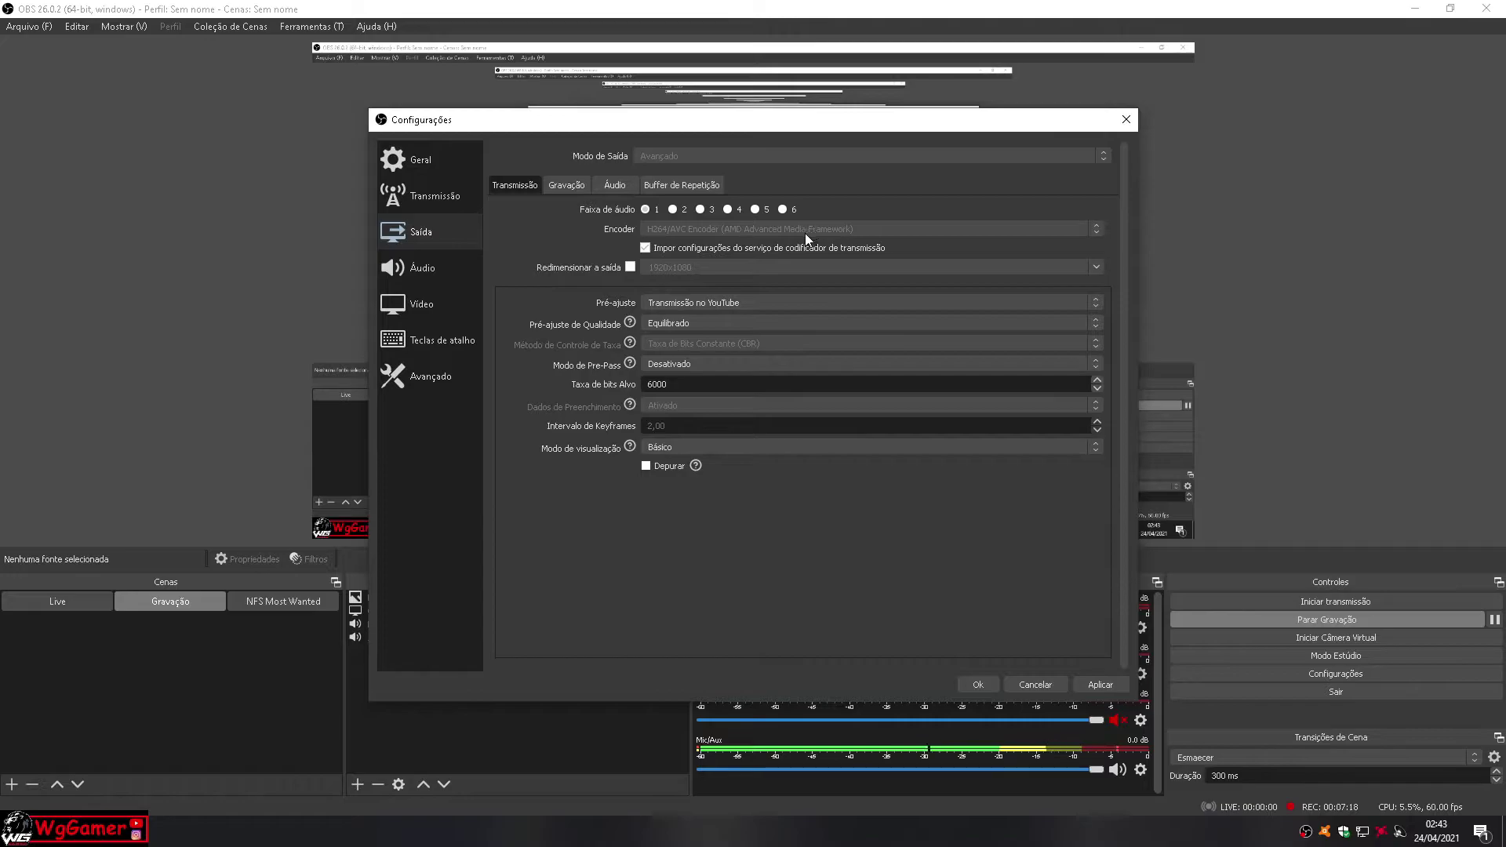
{"action": "left_click", "coordinate": [564, 185]}
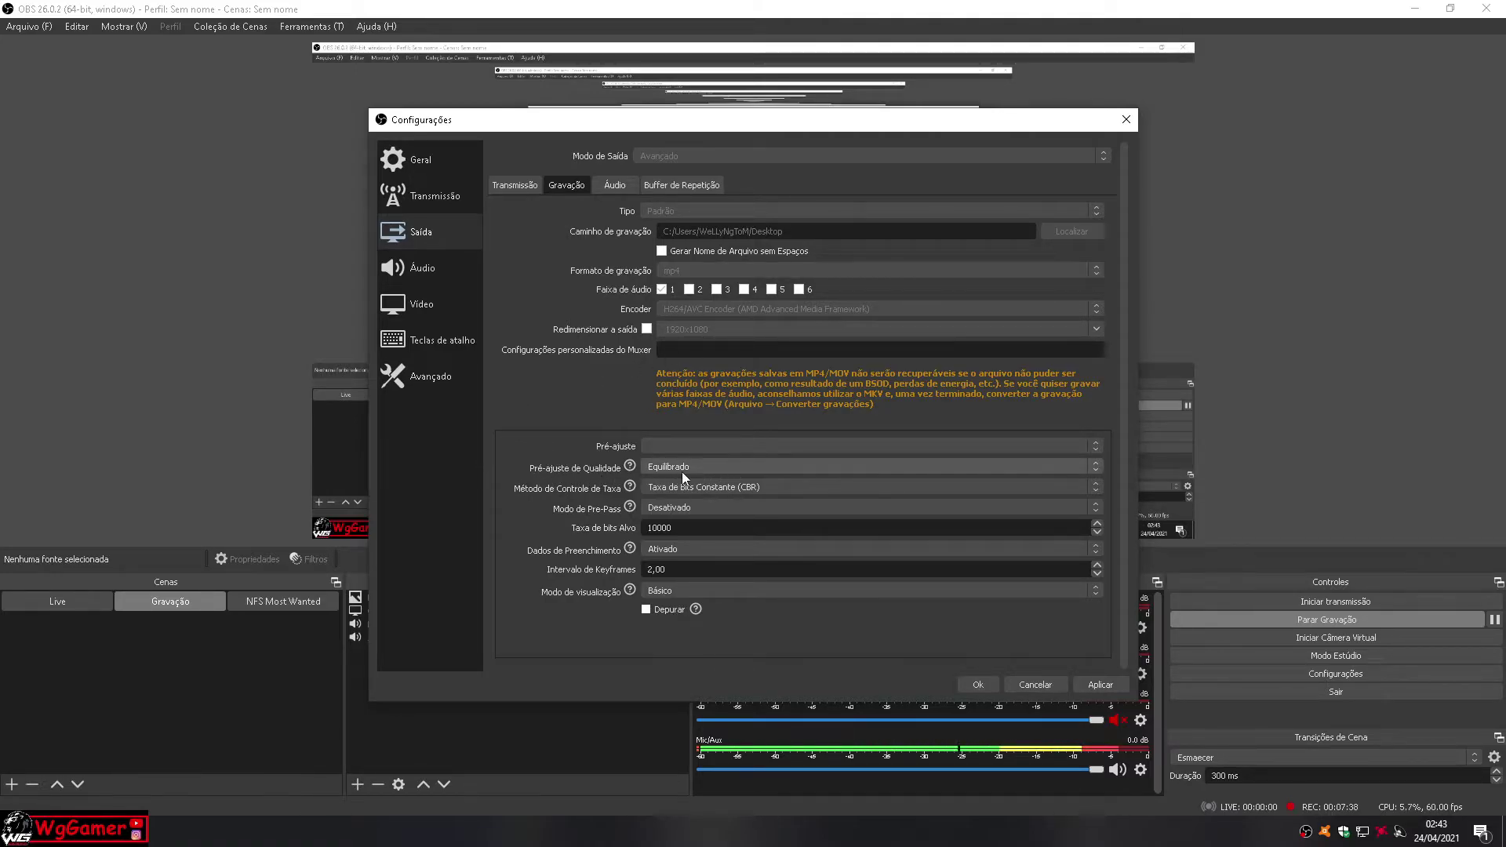
- Check the recording quality presets, keep Equilibrado, and examine the rate control method and Taxa de bits Alvo
{"action": "mouse_move", "coordinate": [703, 466]}
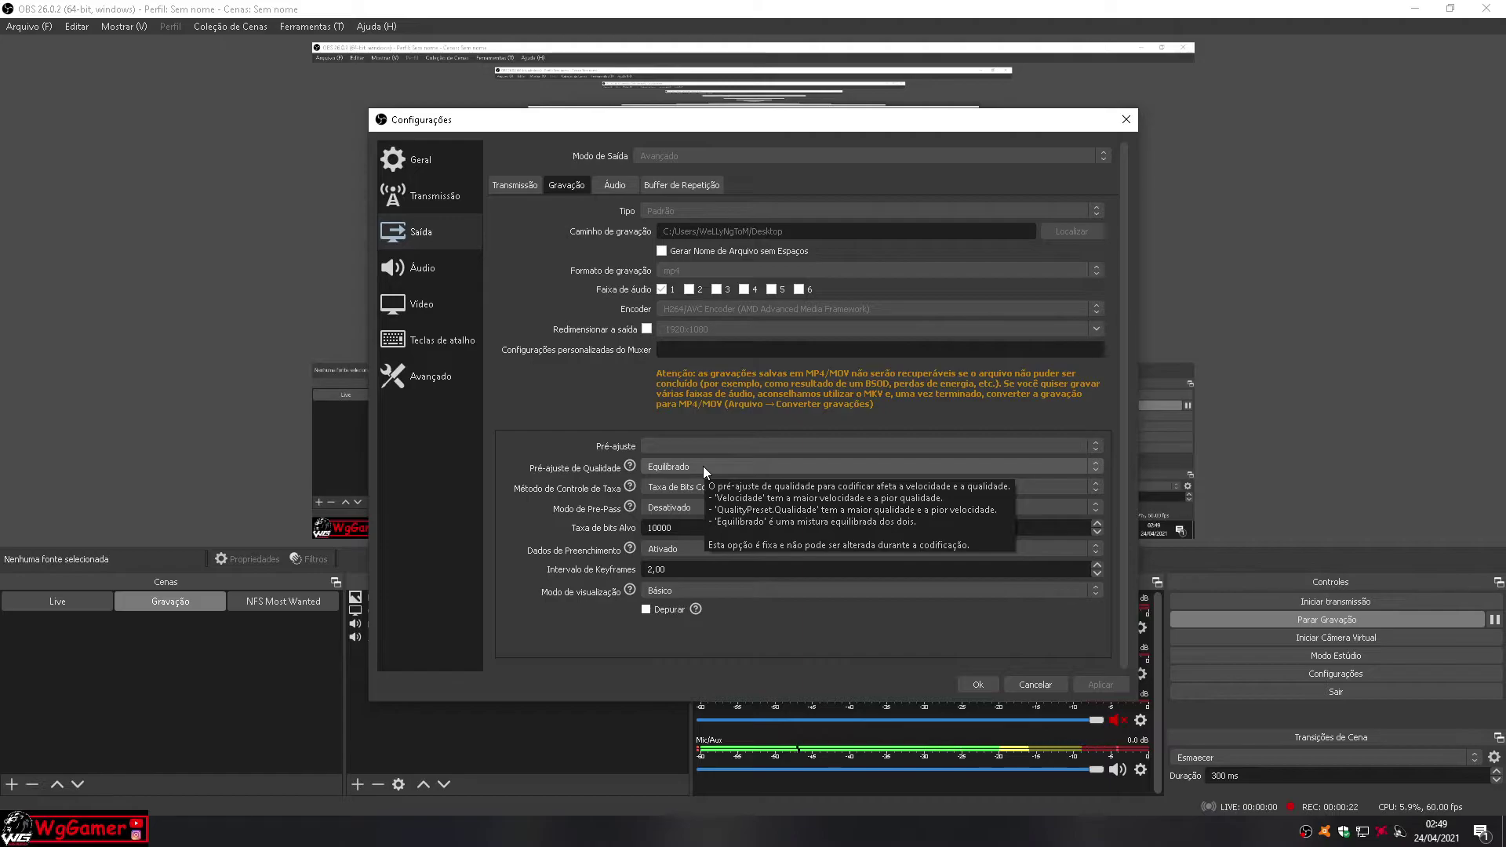
{"action": "left_click", "coordinate": [703, 466]}
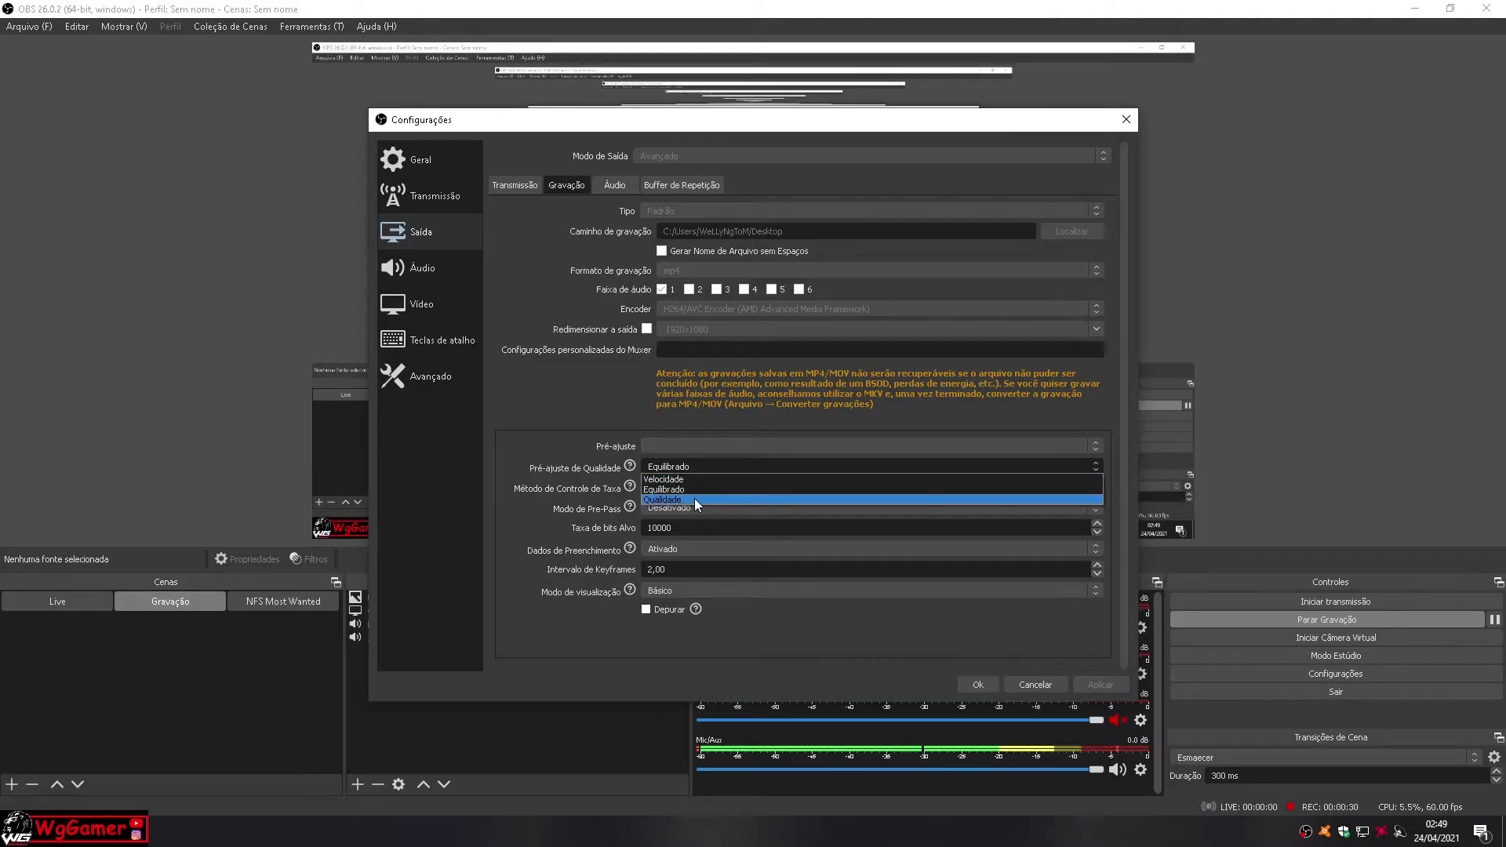
{"action": "left_click", "coordinate": [693, 489]}
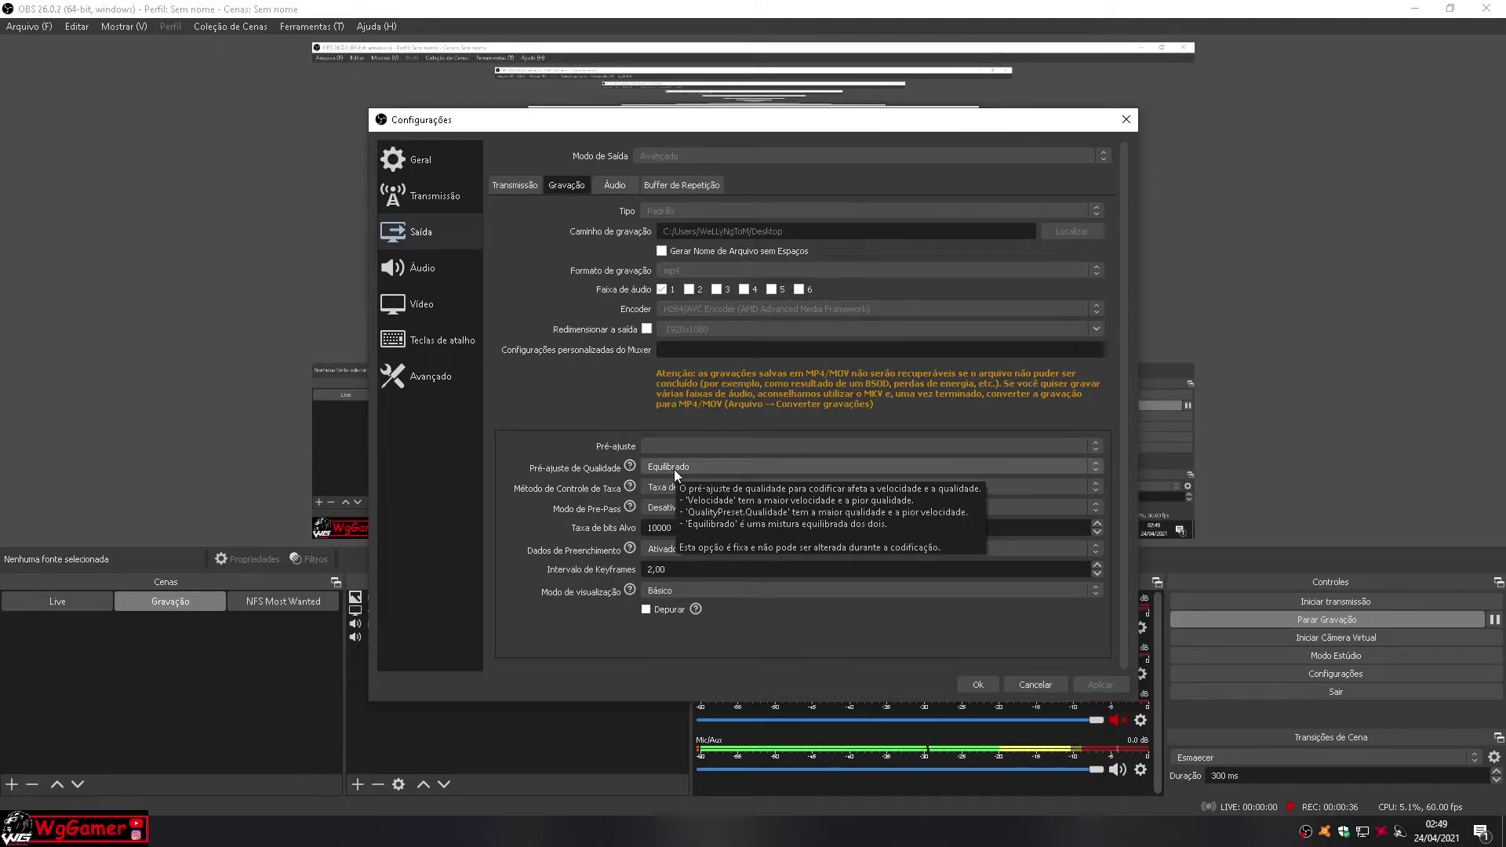
{"action": "mouse_move", "coordinate": [703, 488]}
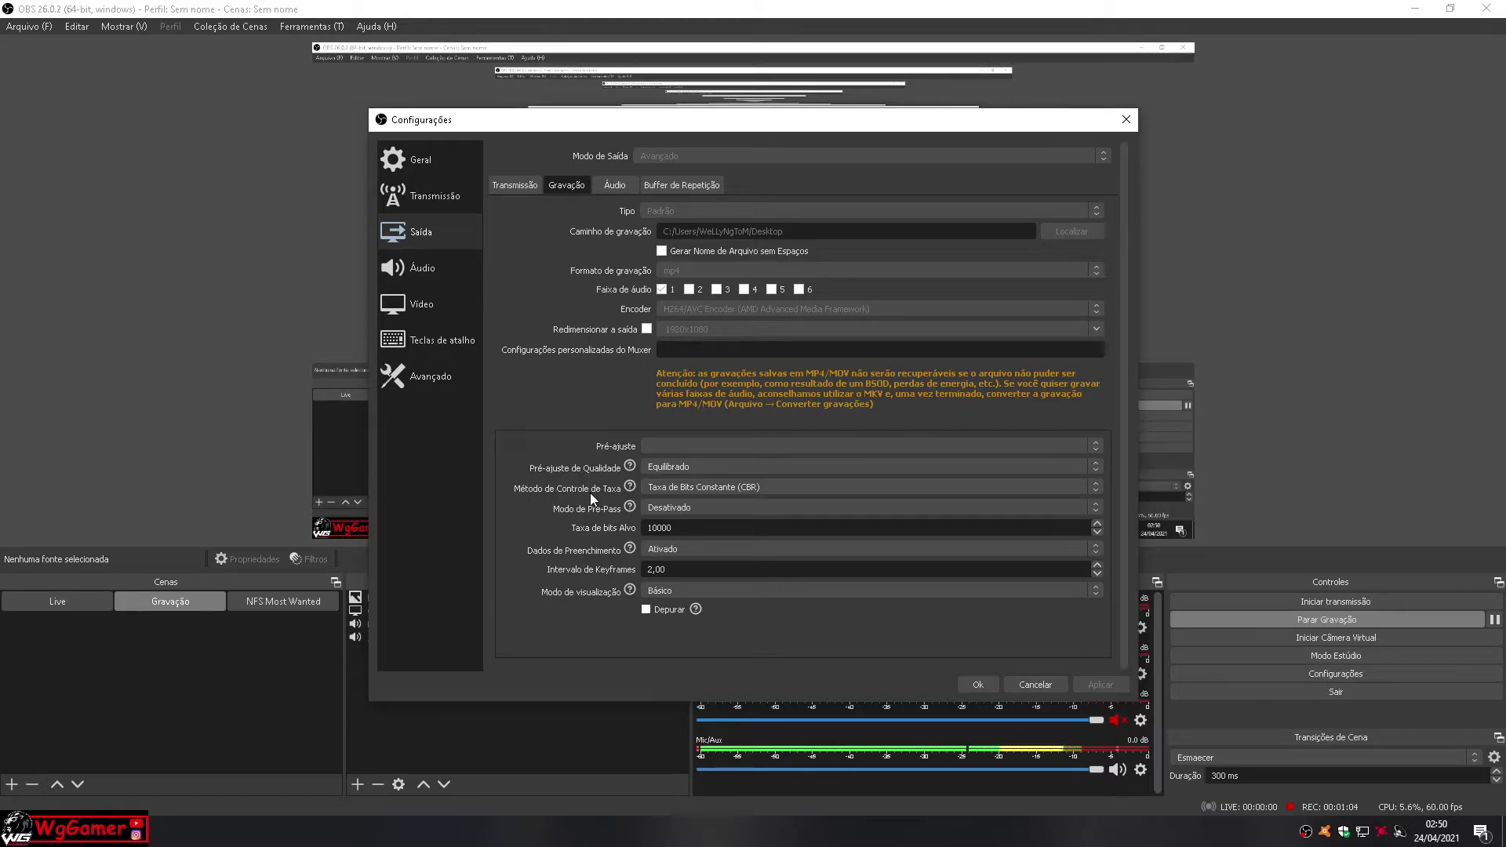
{"action": "mouse_move", "coordinate": [769, 491]}
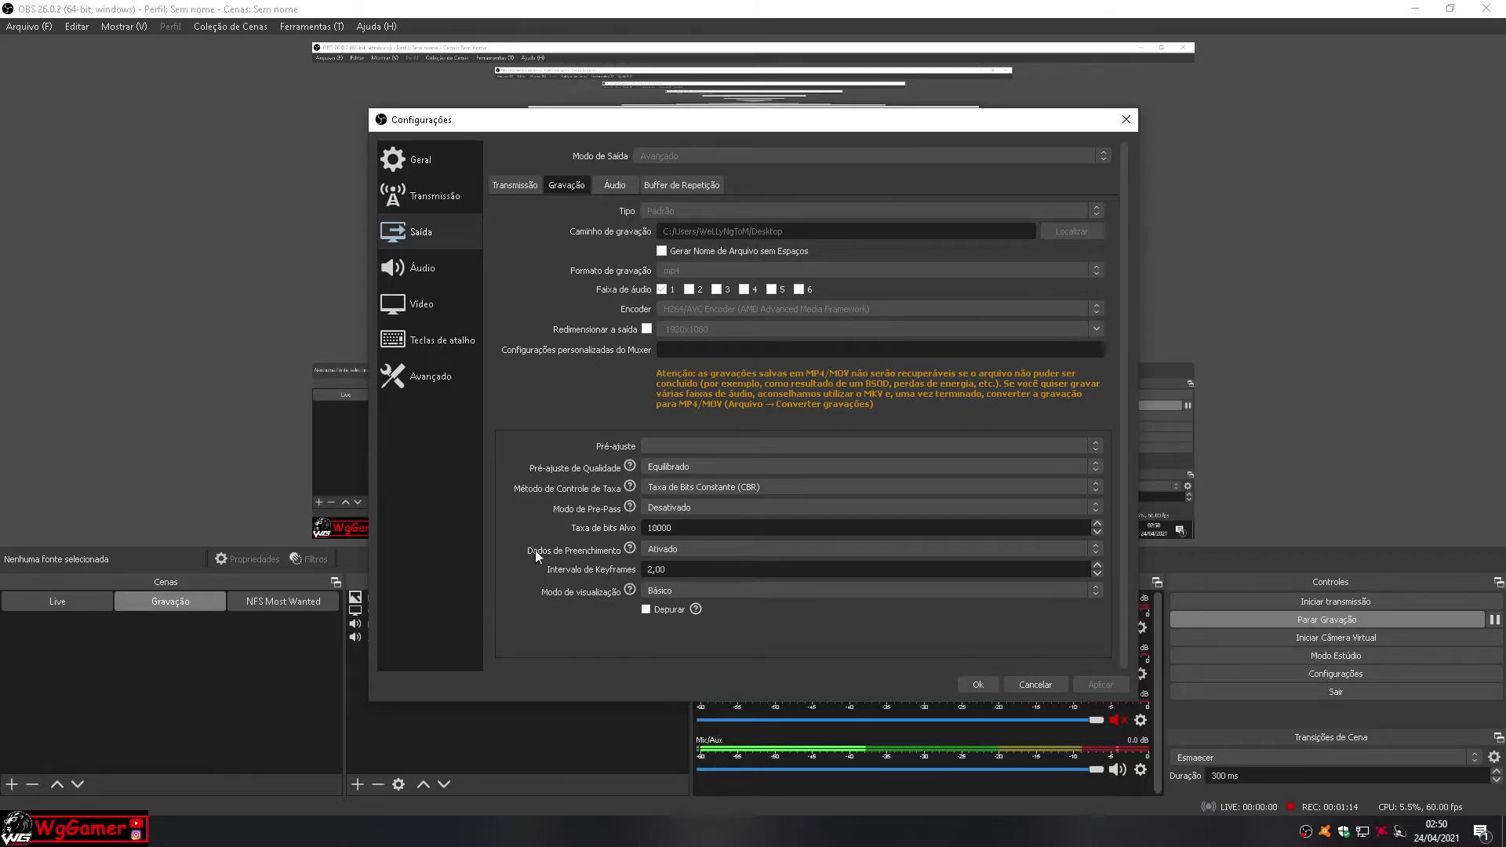
{"action": "left_click", "coordinate": [691, 529]}
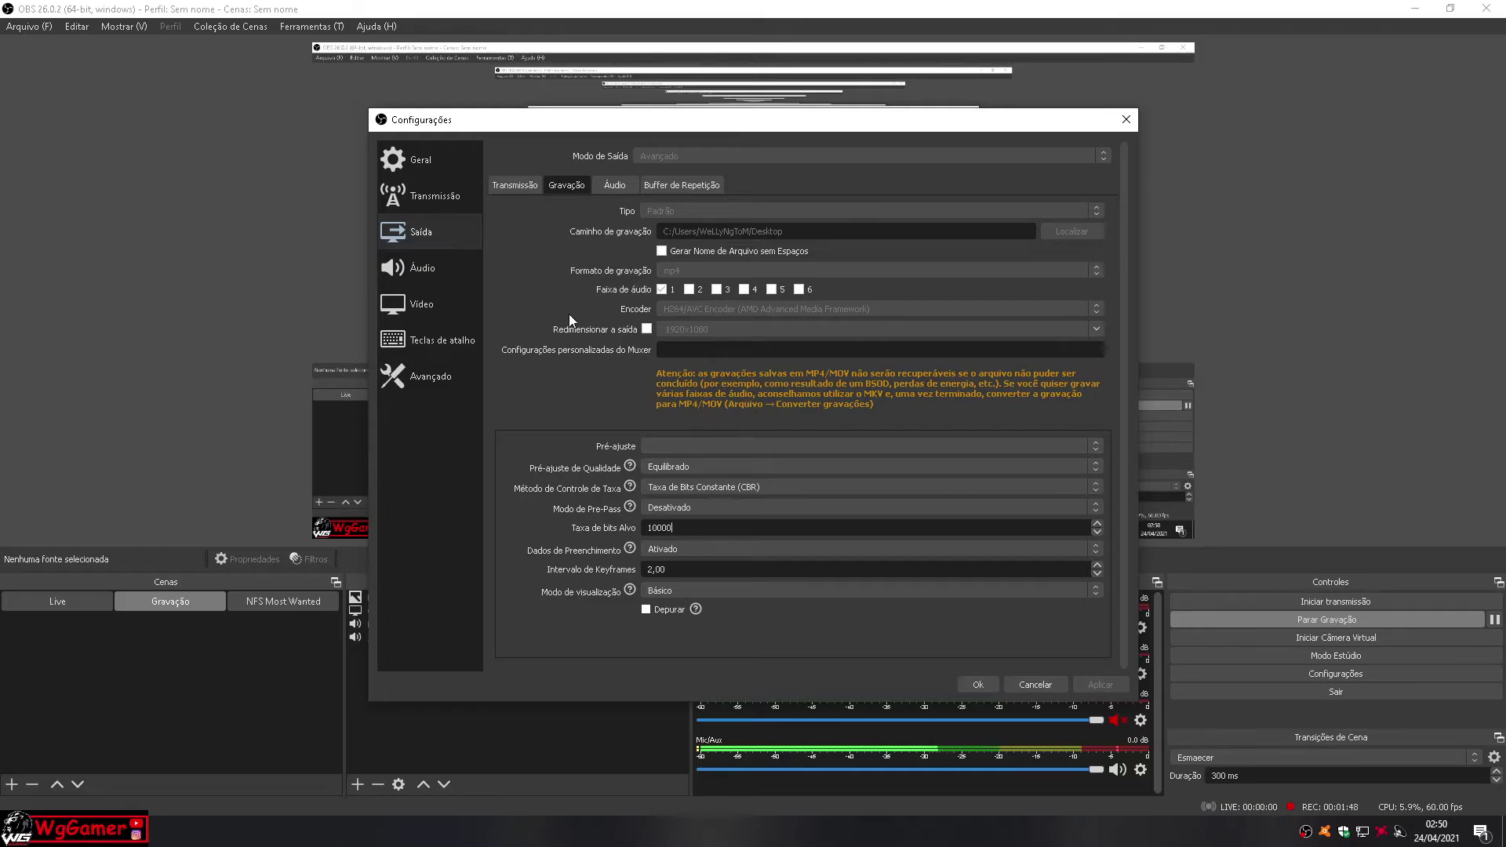
- Look over the output's audio track bitrates, recheck the recording and streaming outputs, and view the Buffer de Repetição option
{"action": "left_click", "coordinate": [613, 186]}
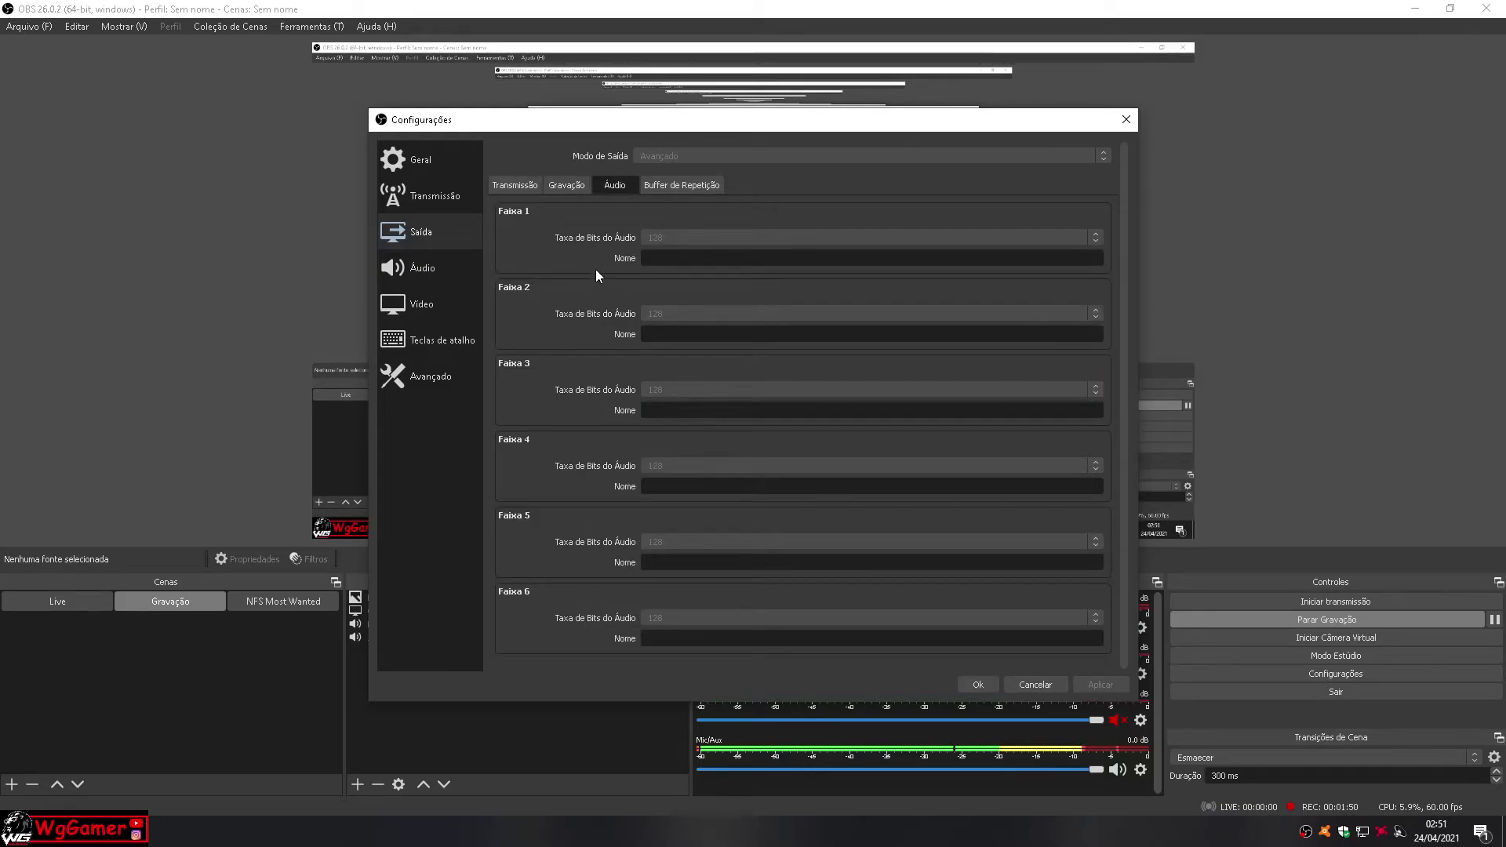
{"action": "left_click", "coordinate": [557, 188]}
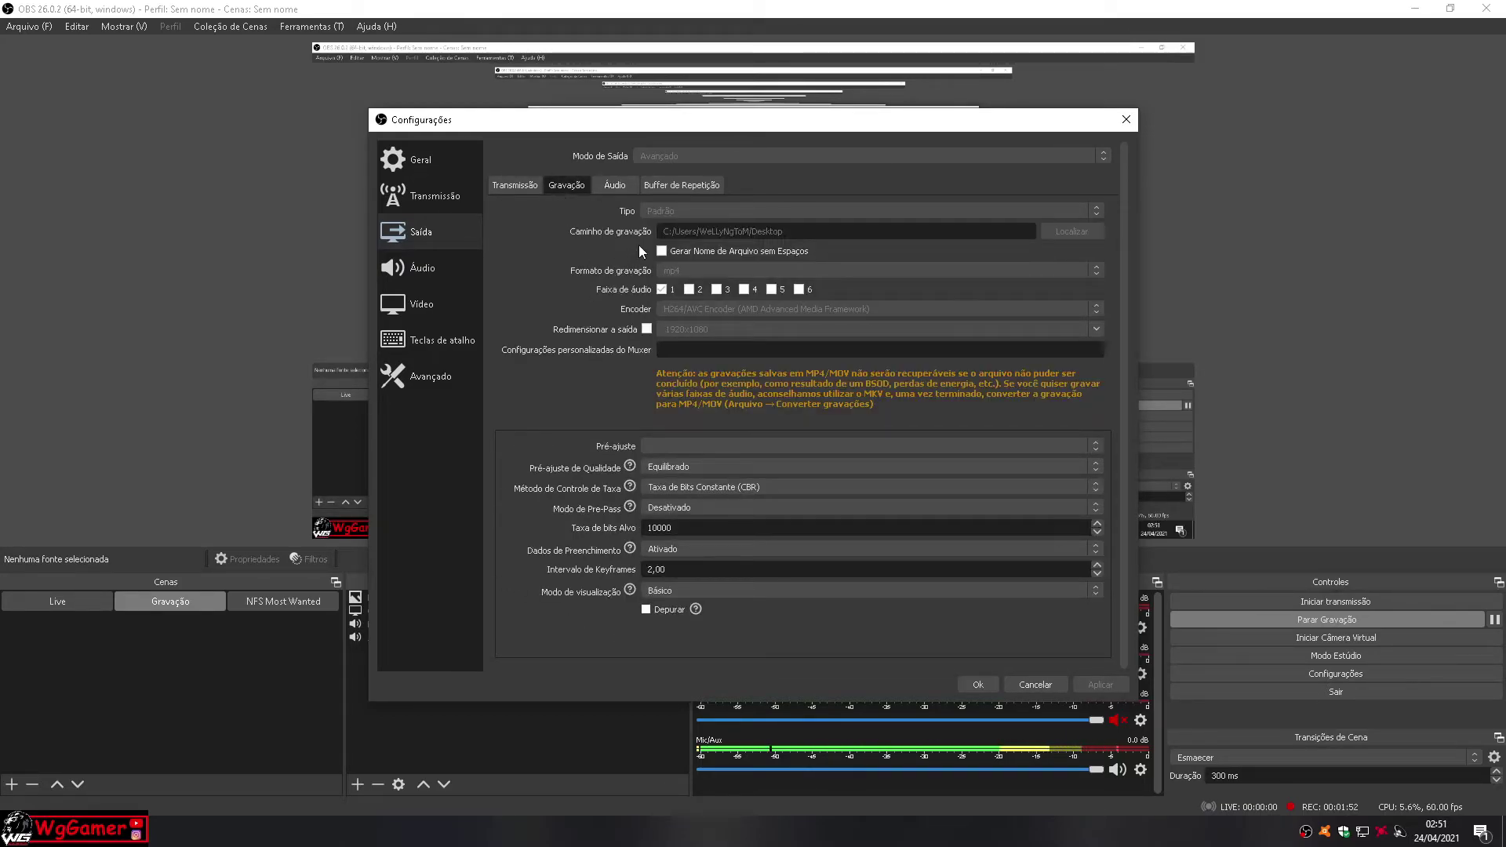
{"action": "left_click", "coordinate": [532, 185]}
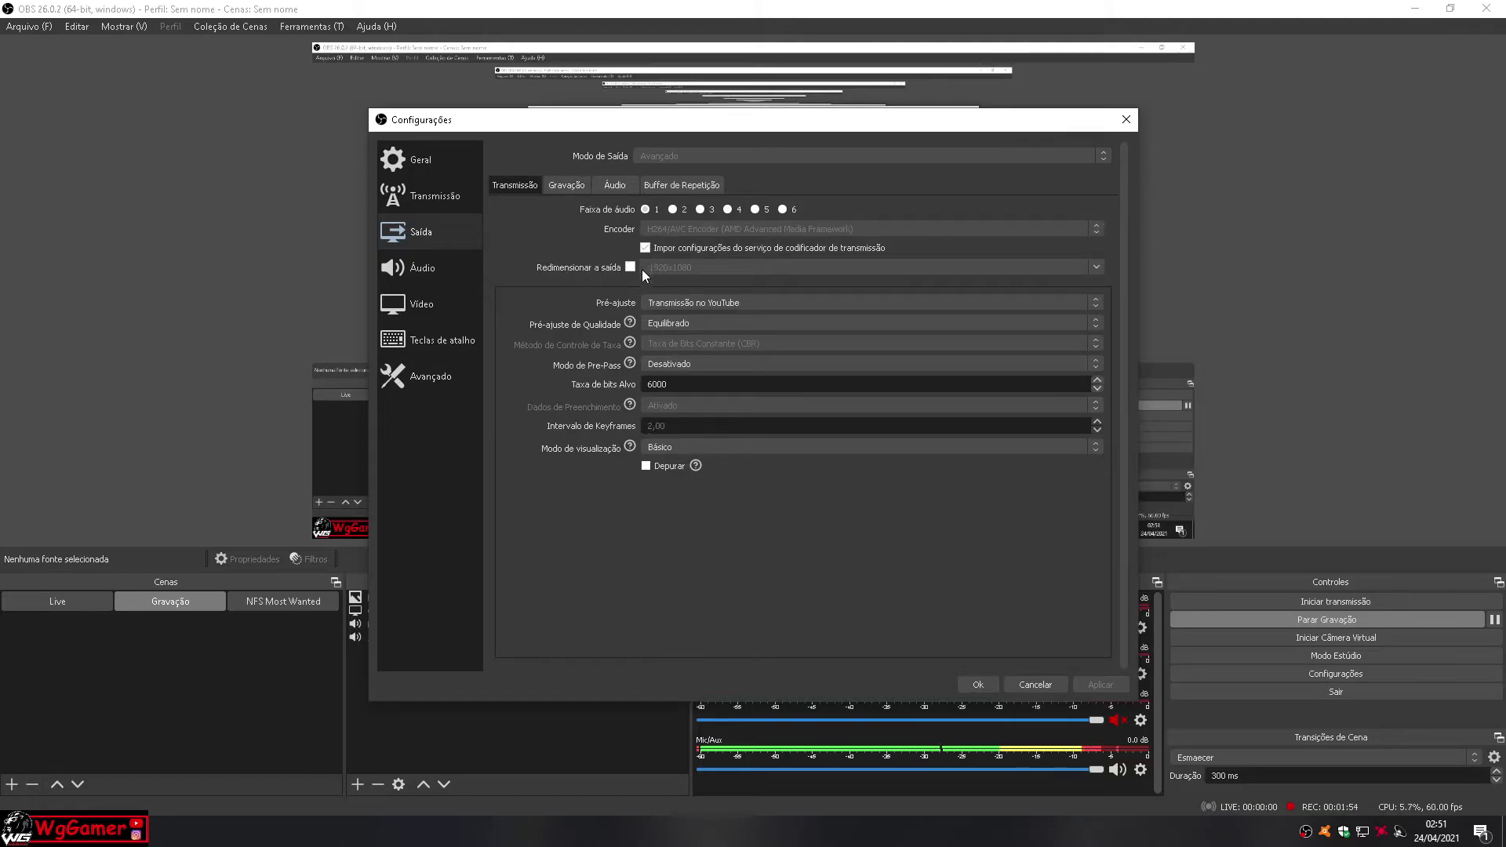
{"action": "left_click", "coordinate": [628, 184]}
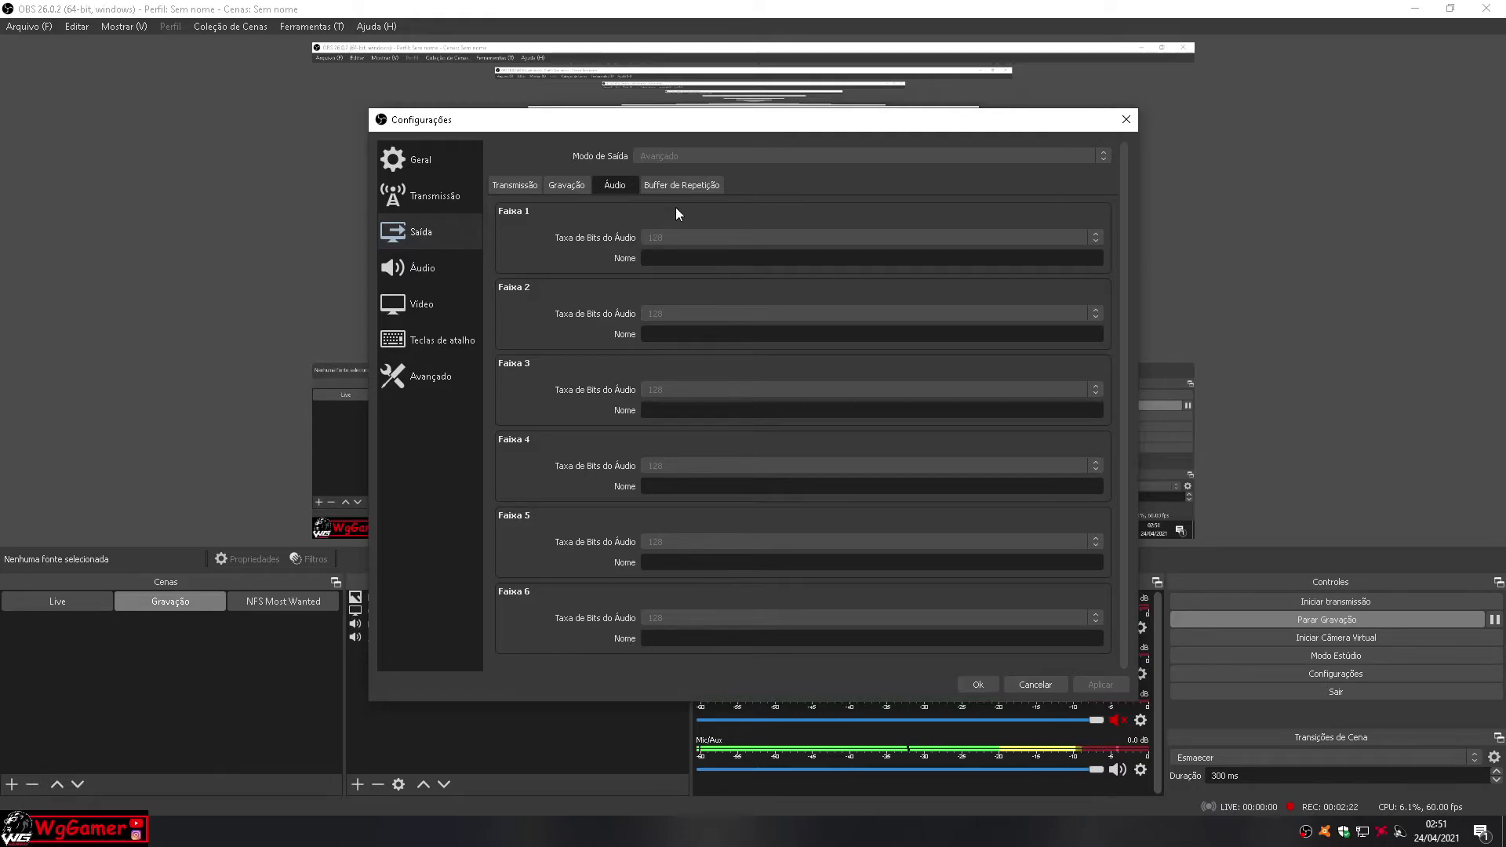
{"action": "left_click", "coordinate": [673, 186]}
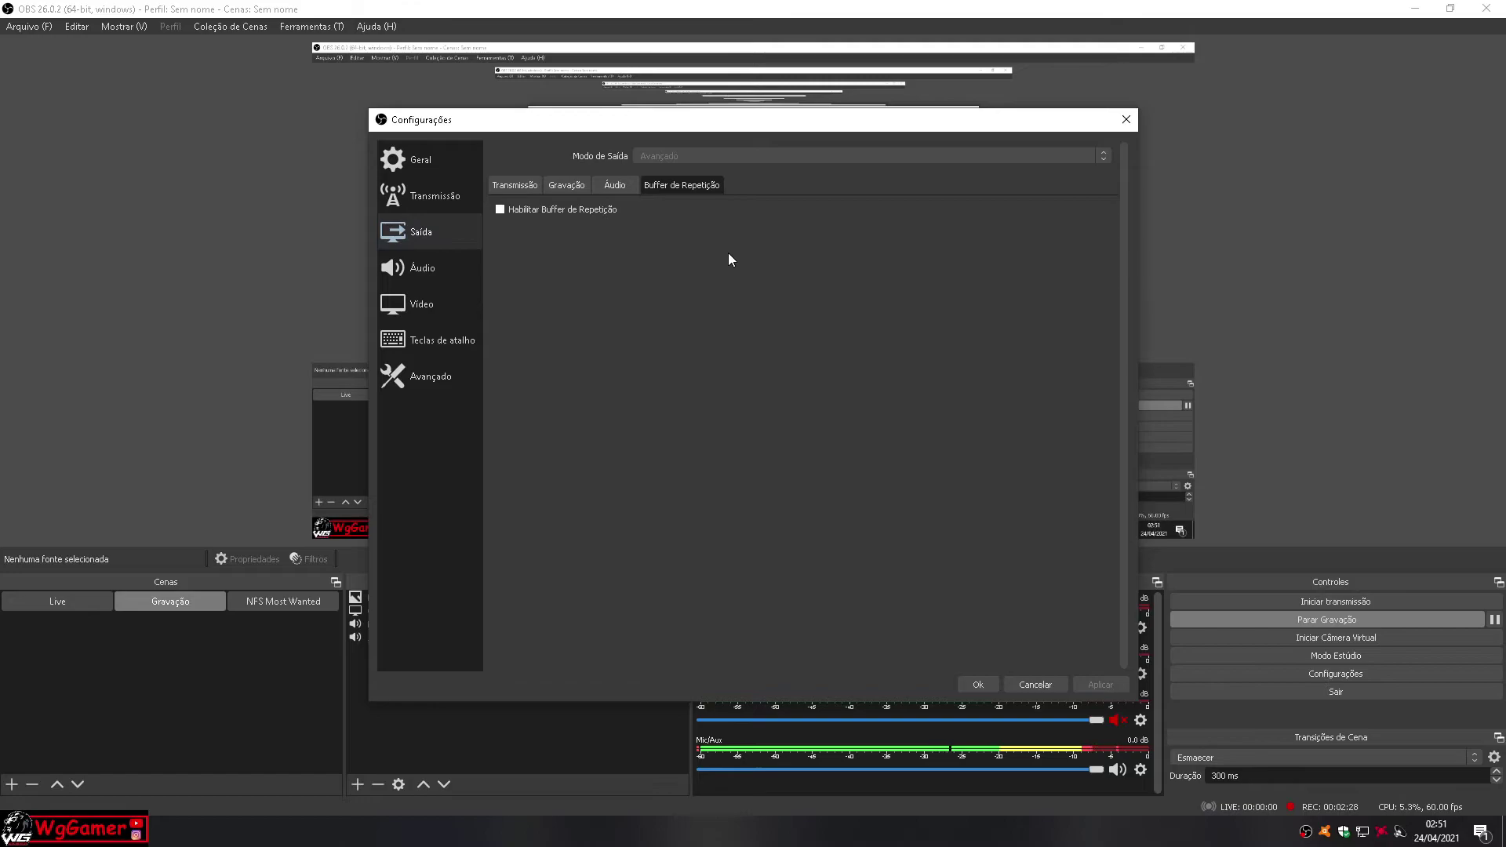
- Review the Áudio settings, from the global audio devices to the push-to-mute and push-to-talk options
{"action": "left_click", "coordinate": [455, 267]}
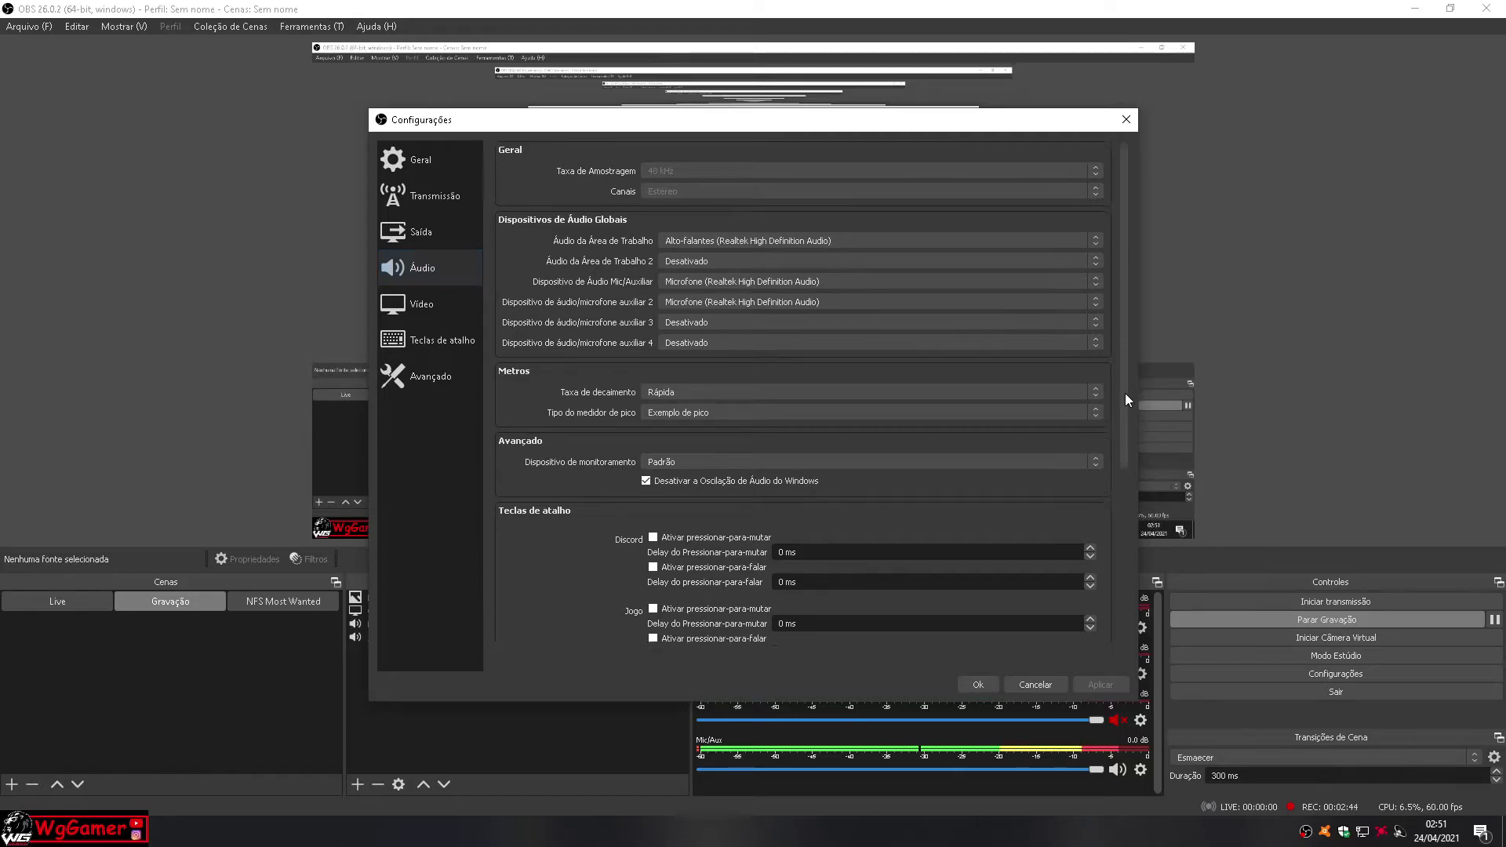
{"action": "scroll", "coordinate": [1124, 393], "scroll_direction": "down", "scroll_amount": 1}
{"action": "left_click_drag", "start_coordinate": [1124, 399], "coordinate": [1131, 582]}
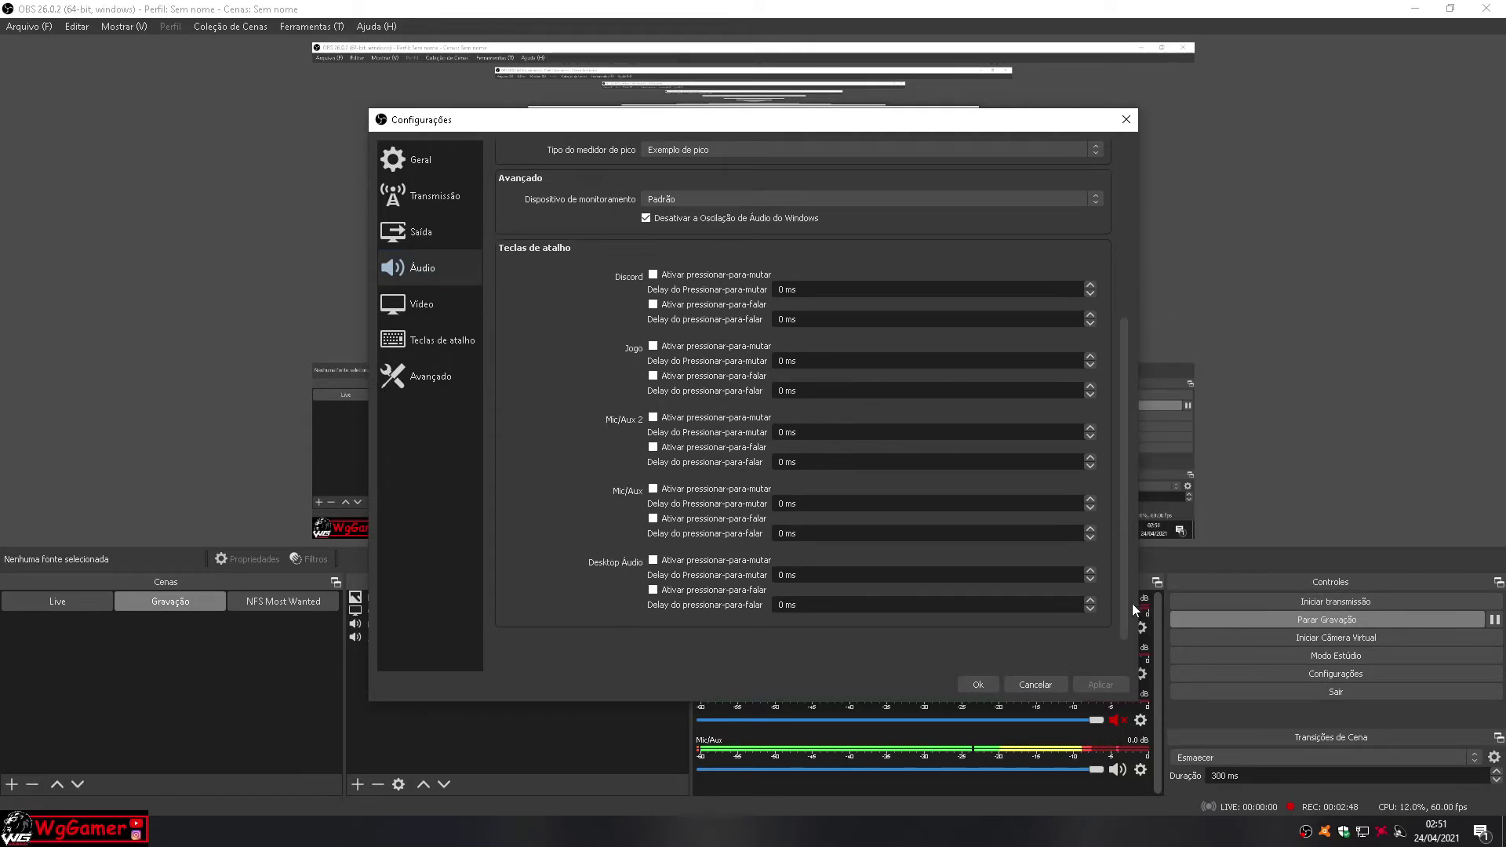
- View the Vídeo resolution and FPS settings, and look through the Teclas de atalho list to the Mic/Aux 2 entries
{"action": "left_click", "coordinate": [422, 307]}
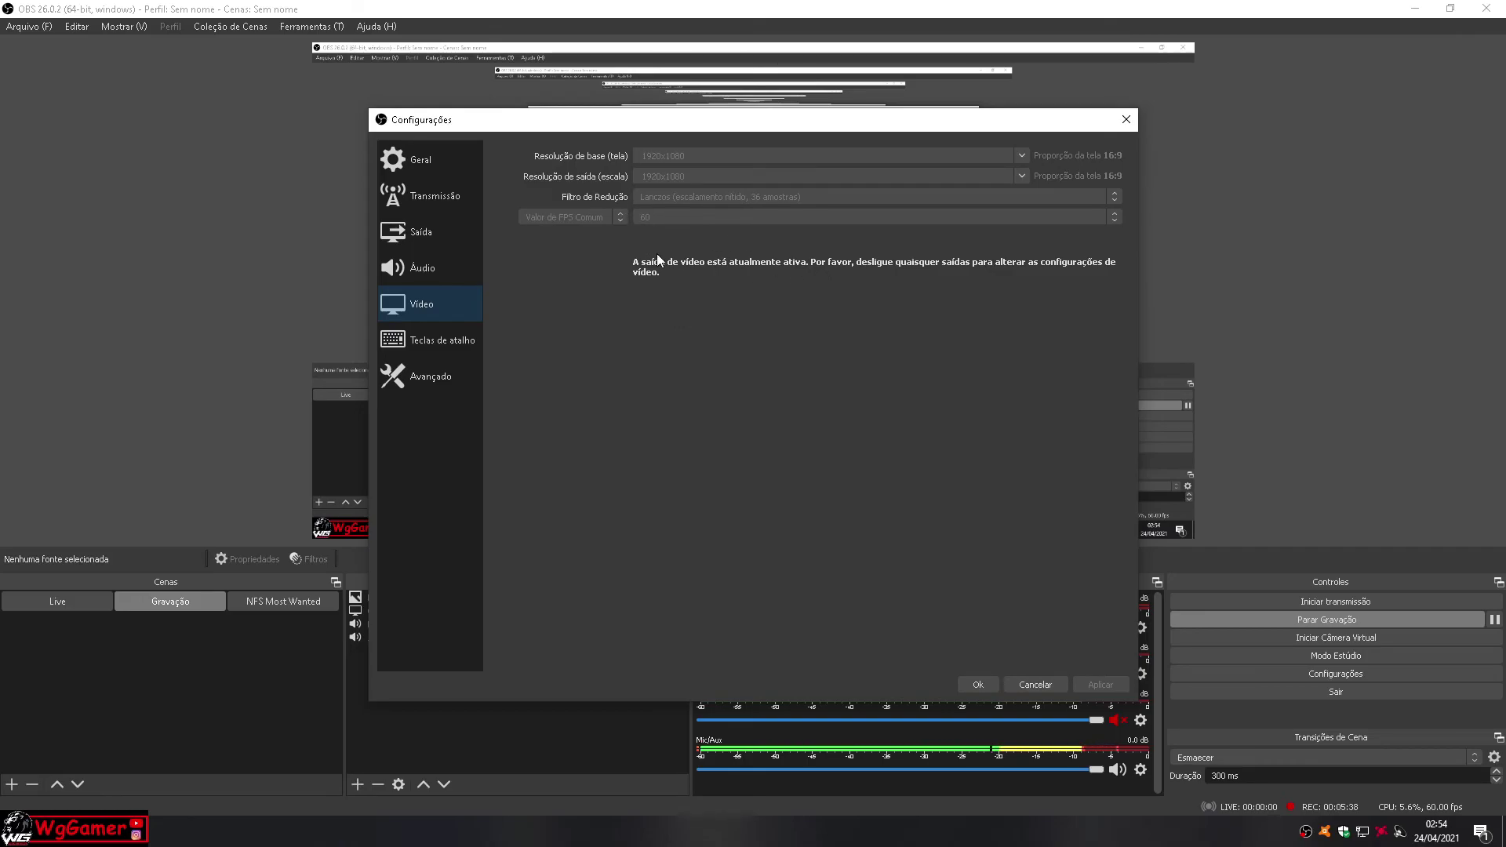
{"action": "left_click", "coordinate": [445, 342]}
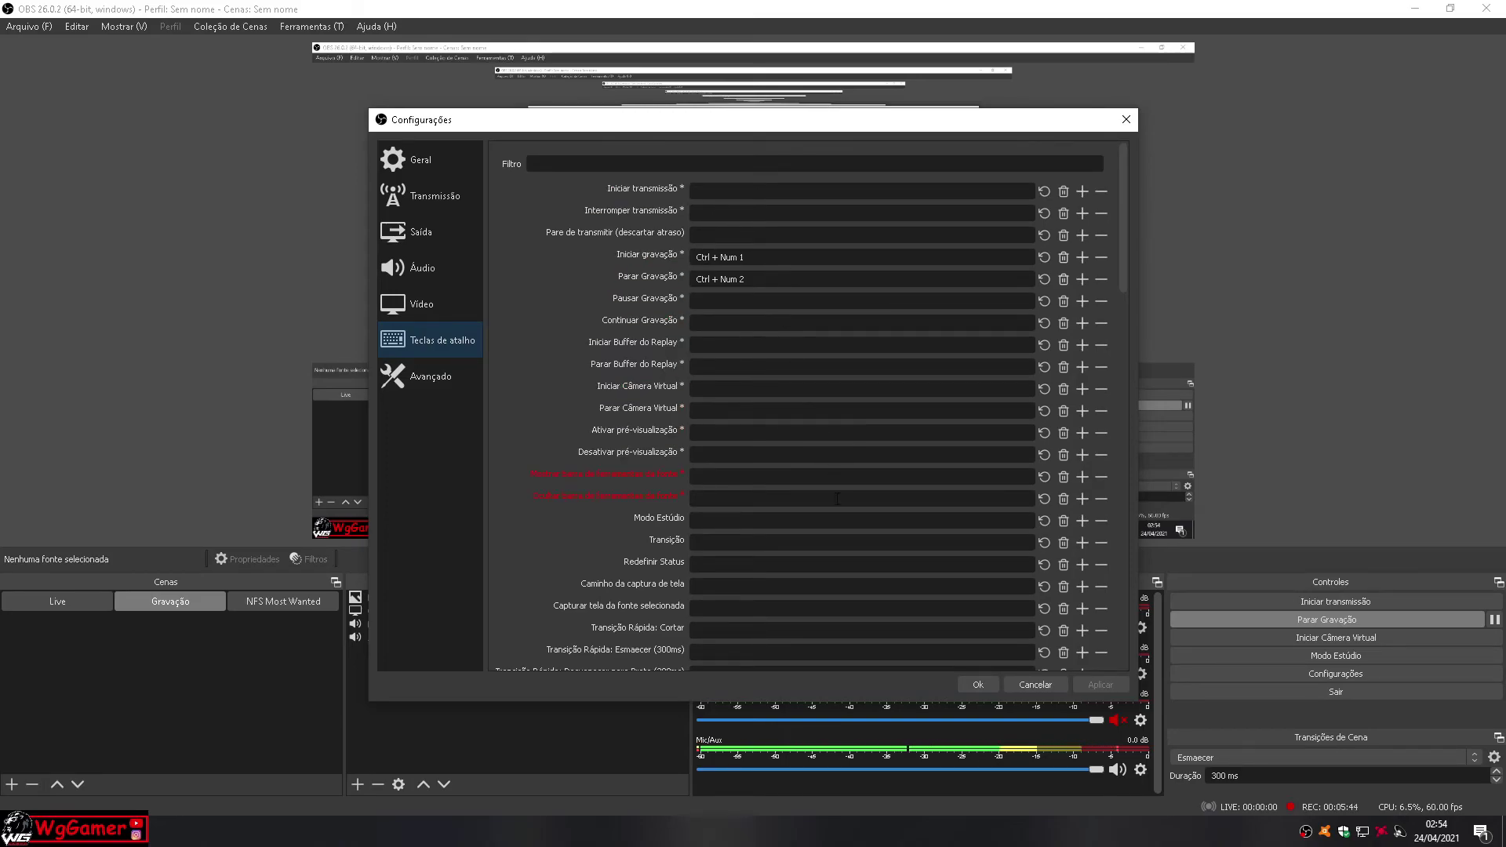
{"action": "scroll", "coordinate": [898, 516], "scroll_direction": "down", "scroll_amount": 15}
{"action": "scroll", "coordinate": [899, 516], "scroll_direction": "down", "scroll_amount": 3}
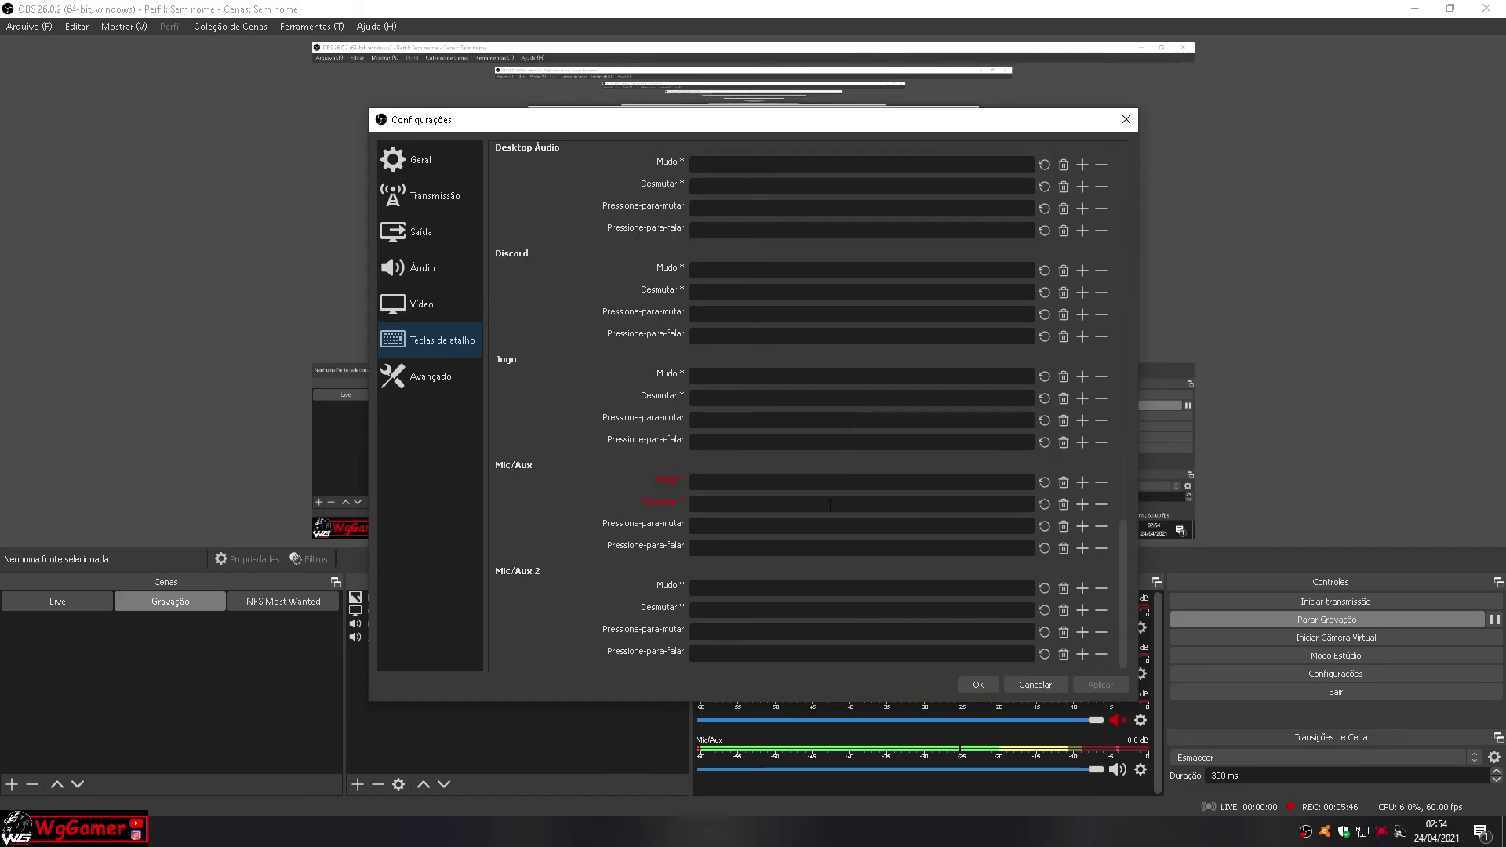
- Examine the Avançado settings, checking the Prioridade do Processo options with Normal kept and reviewing the remaining sections
{"action": "left_click", "coordinate": [431, 378]}
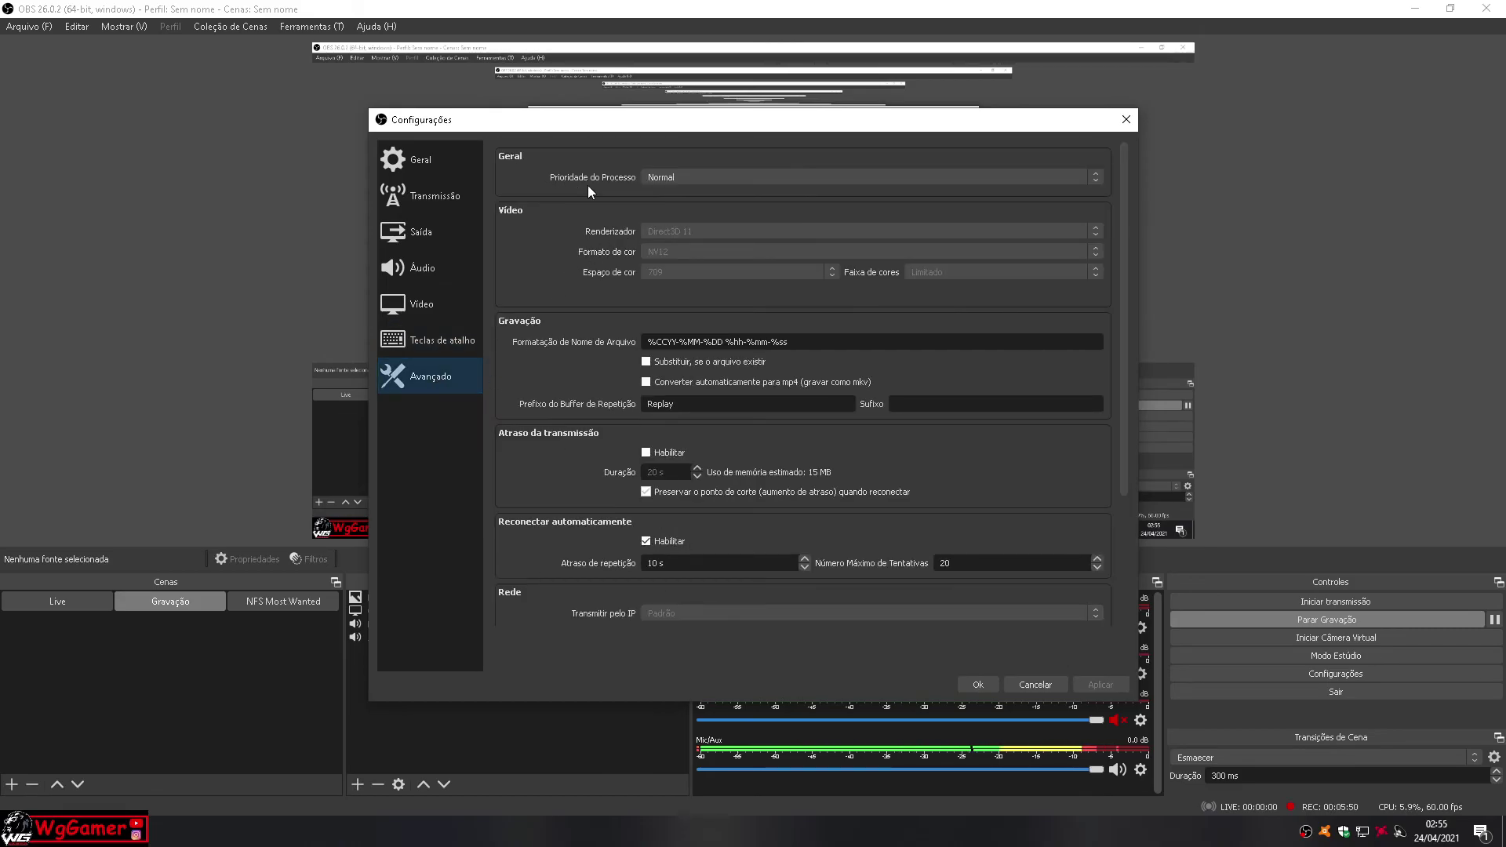
{"action": "left_click", "coordinate": [663, 178]}
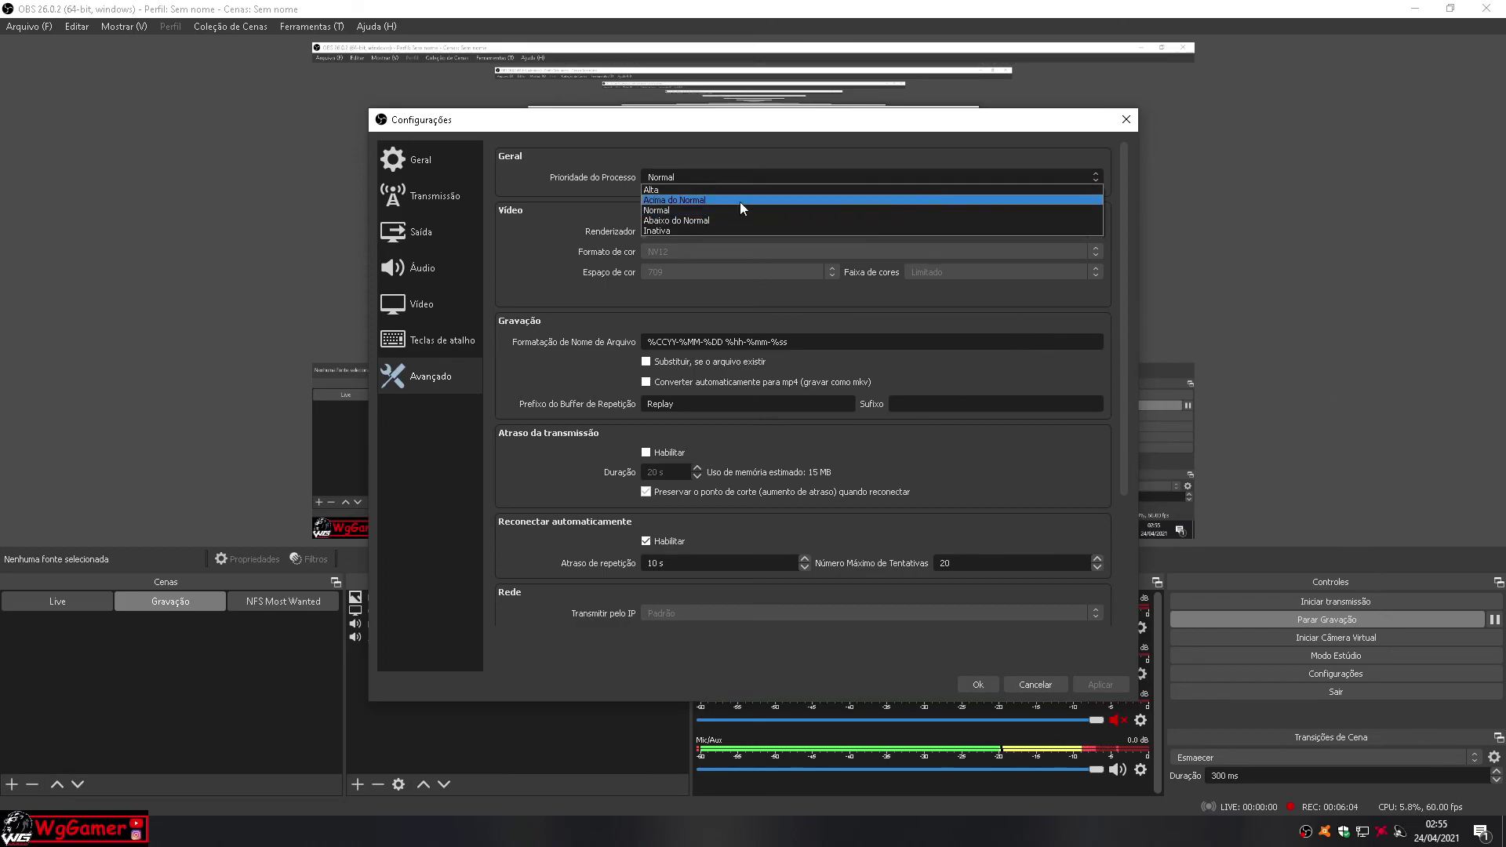
{"action": "left_click", "coordinate": [695, 211]}
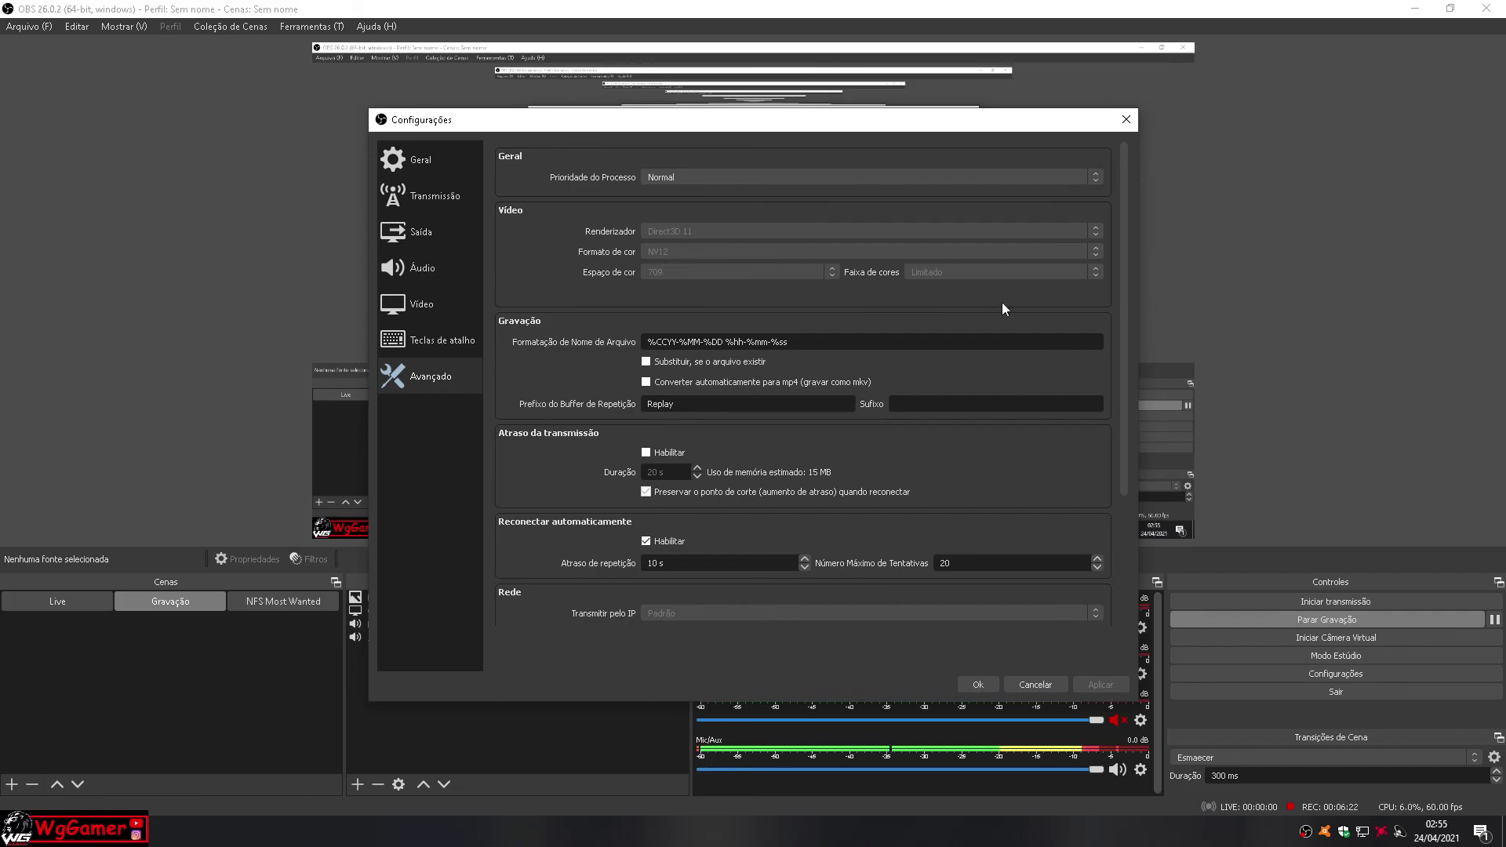
{"action": "left_click_drag", "start_coordinate": [1123, 276], "coordinate": [1123, 398]}
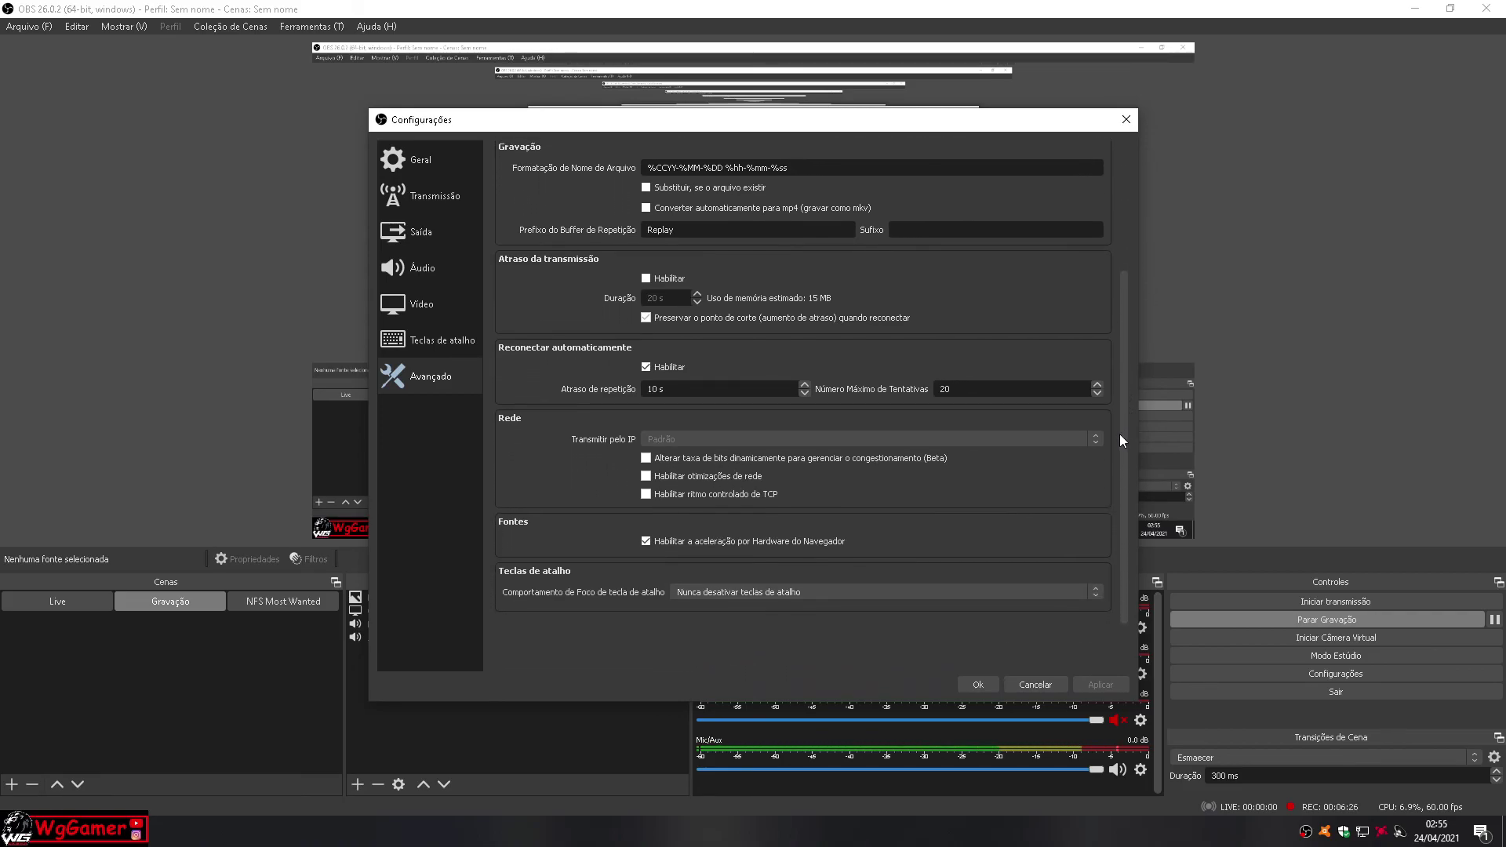
- Close the settings without saving and stop the recording
{"action": "left_click", "coordinate": [1051, 683]}
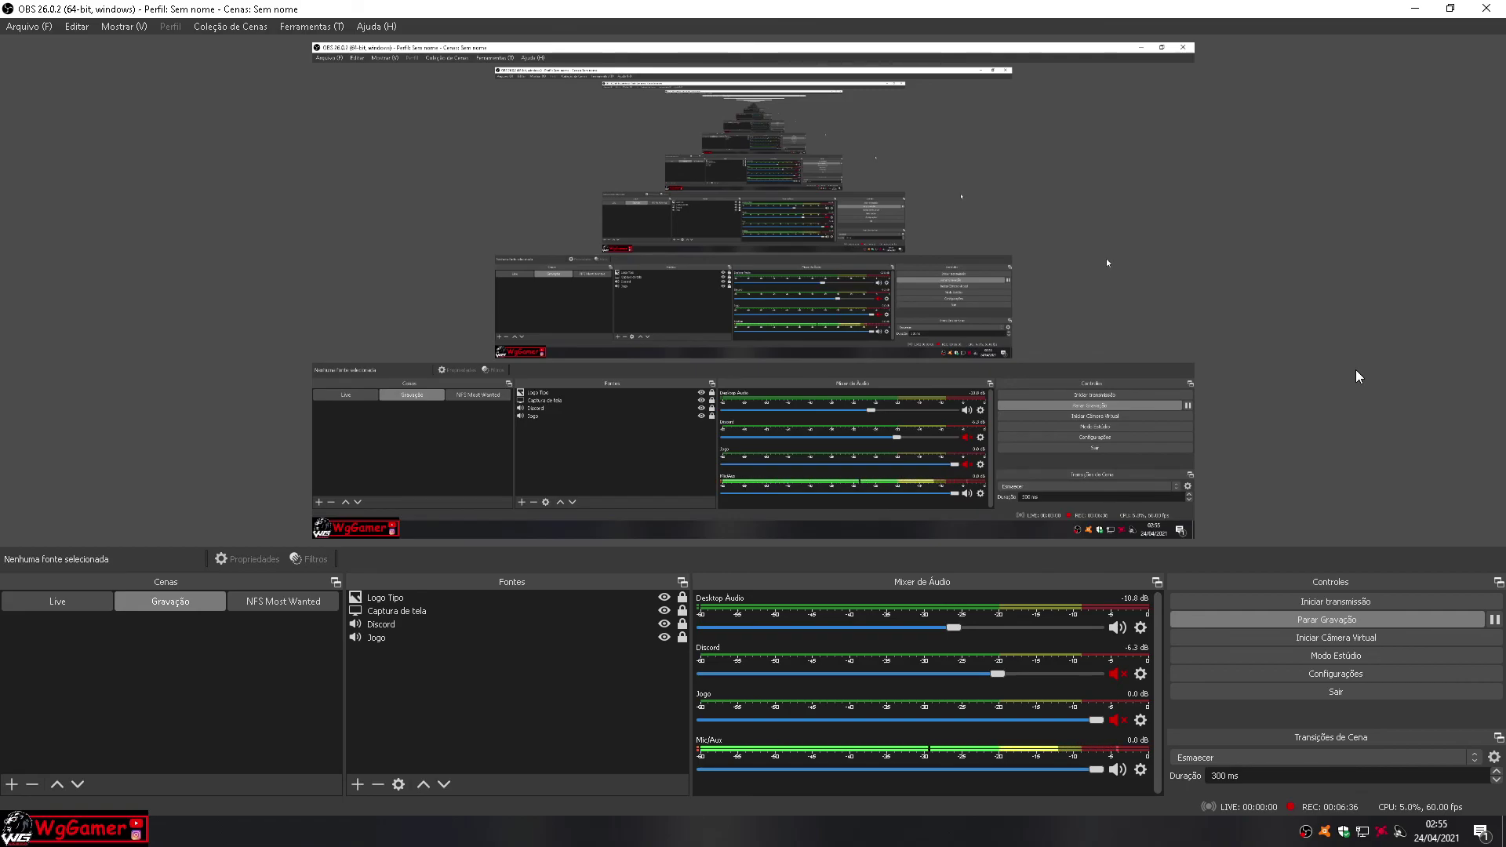
{"action": "left_click", "coordinate": [1360, 621]}
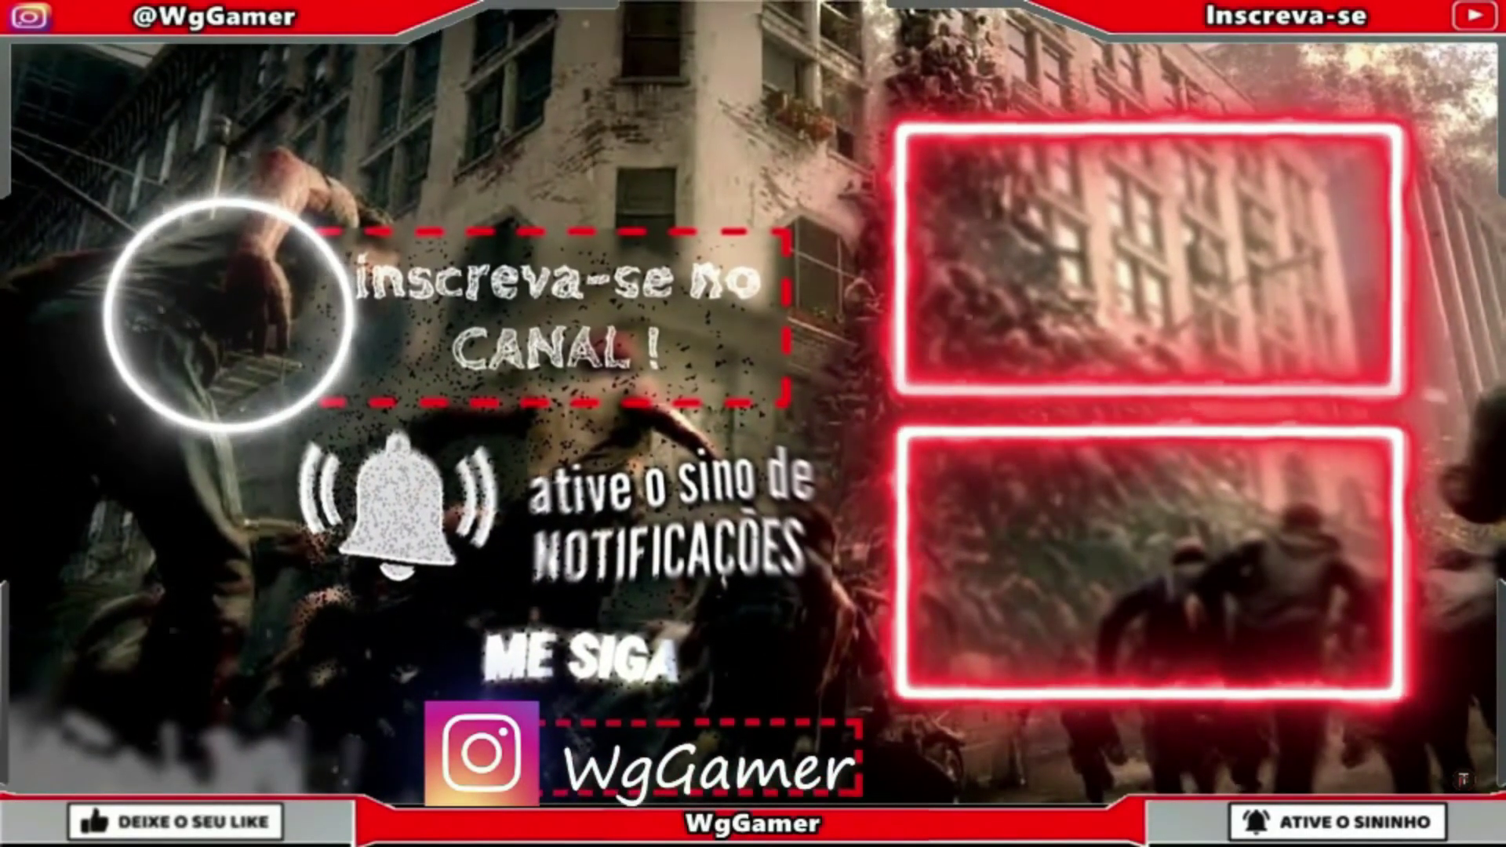